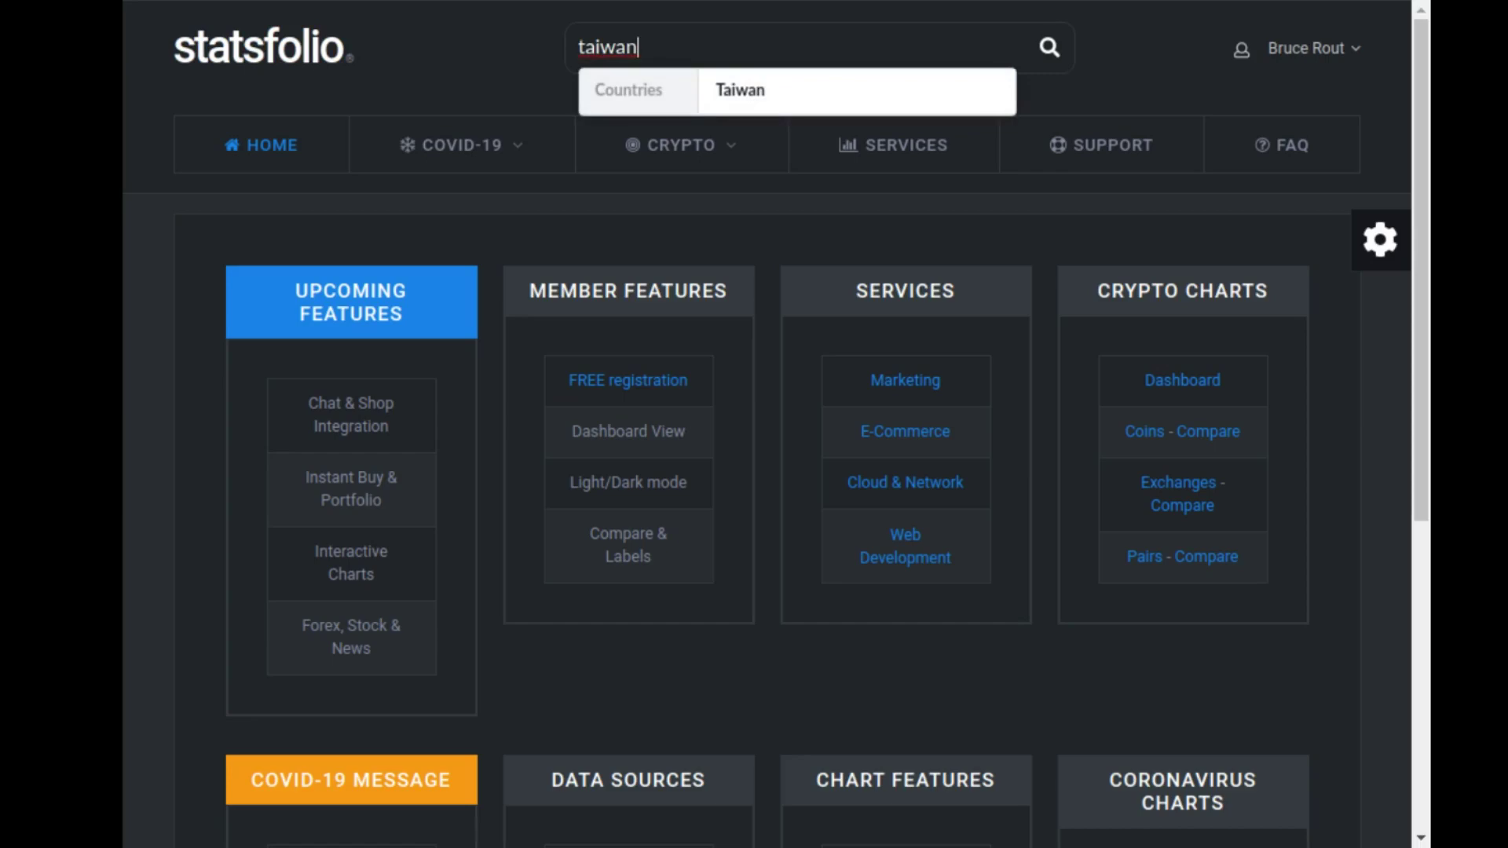
- Pick Taiwan from the Countries suggestions to load its COVID-19 page
left_click(782, 102)
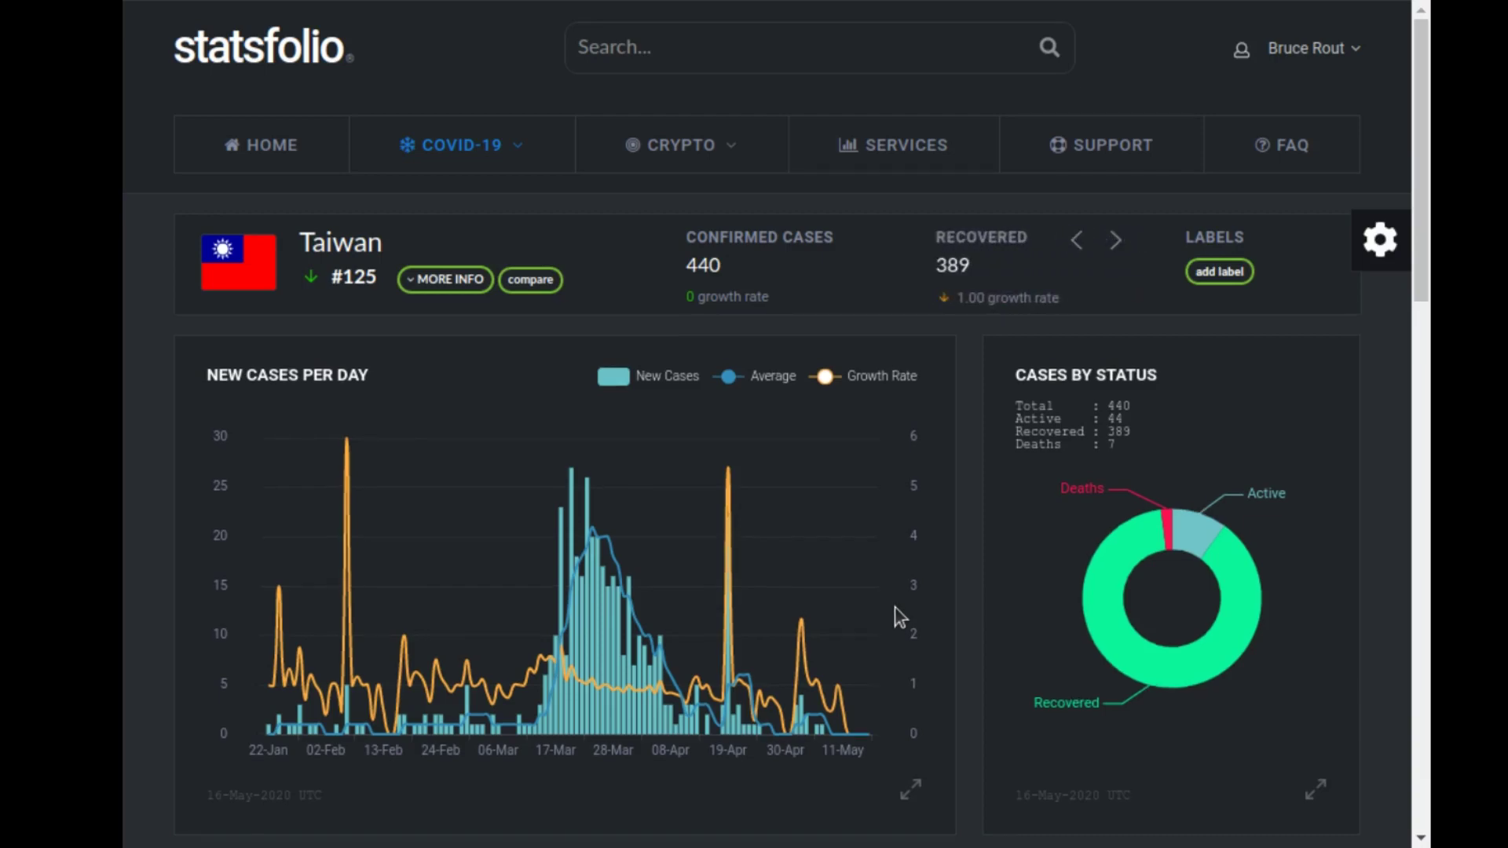
- Widen the Total Cases By Day chart to start at 21-Jan
scroll(902, 606, "down", 4)
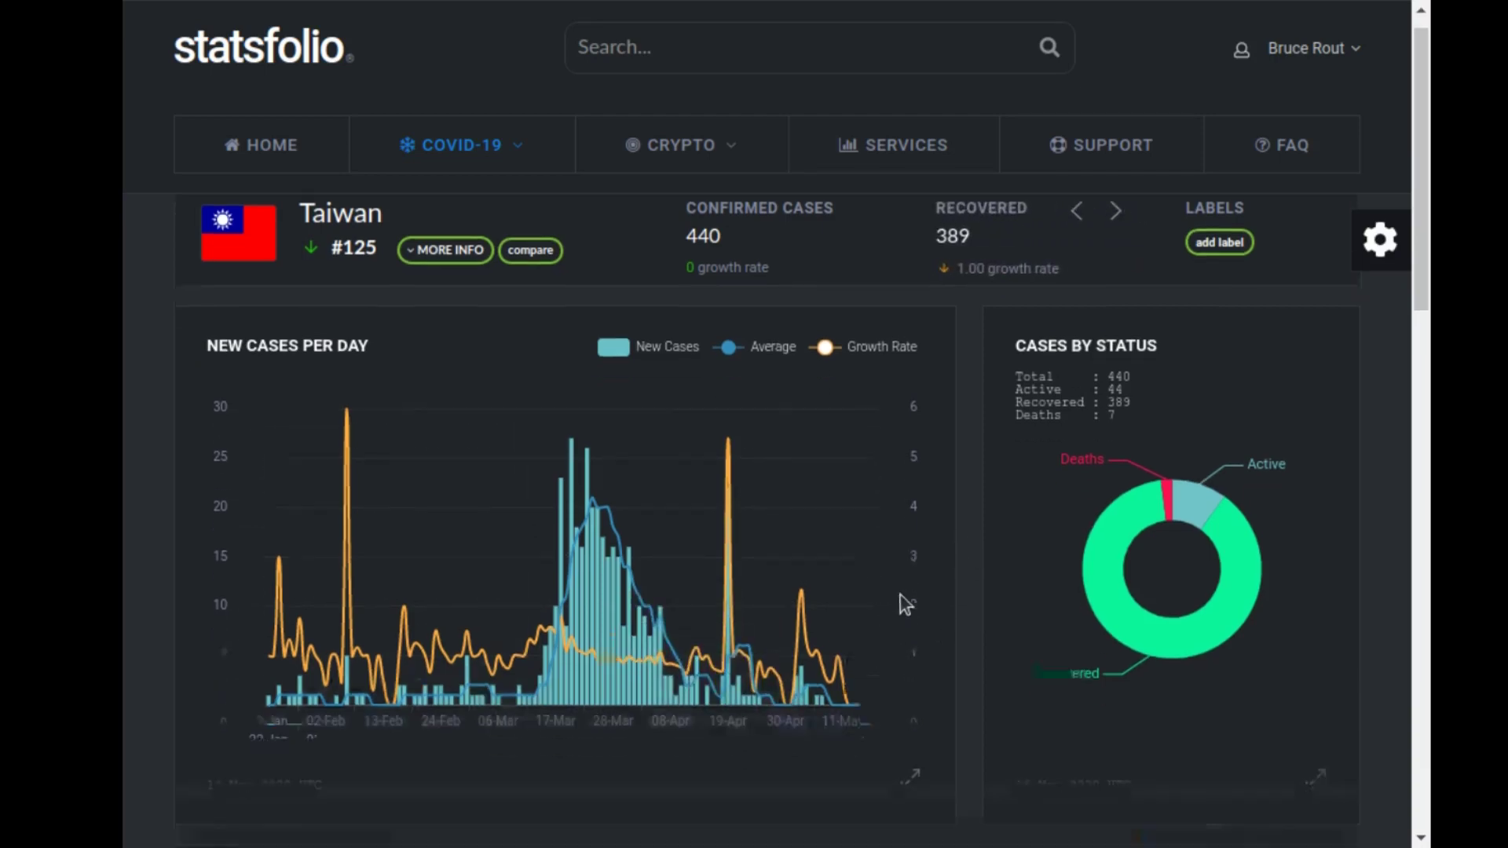
scroll(895, 603, "down", 4)
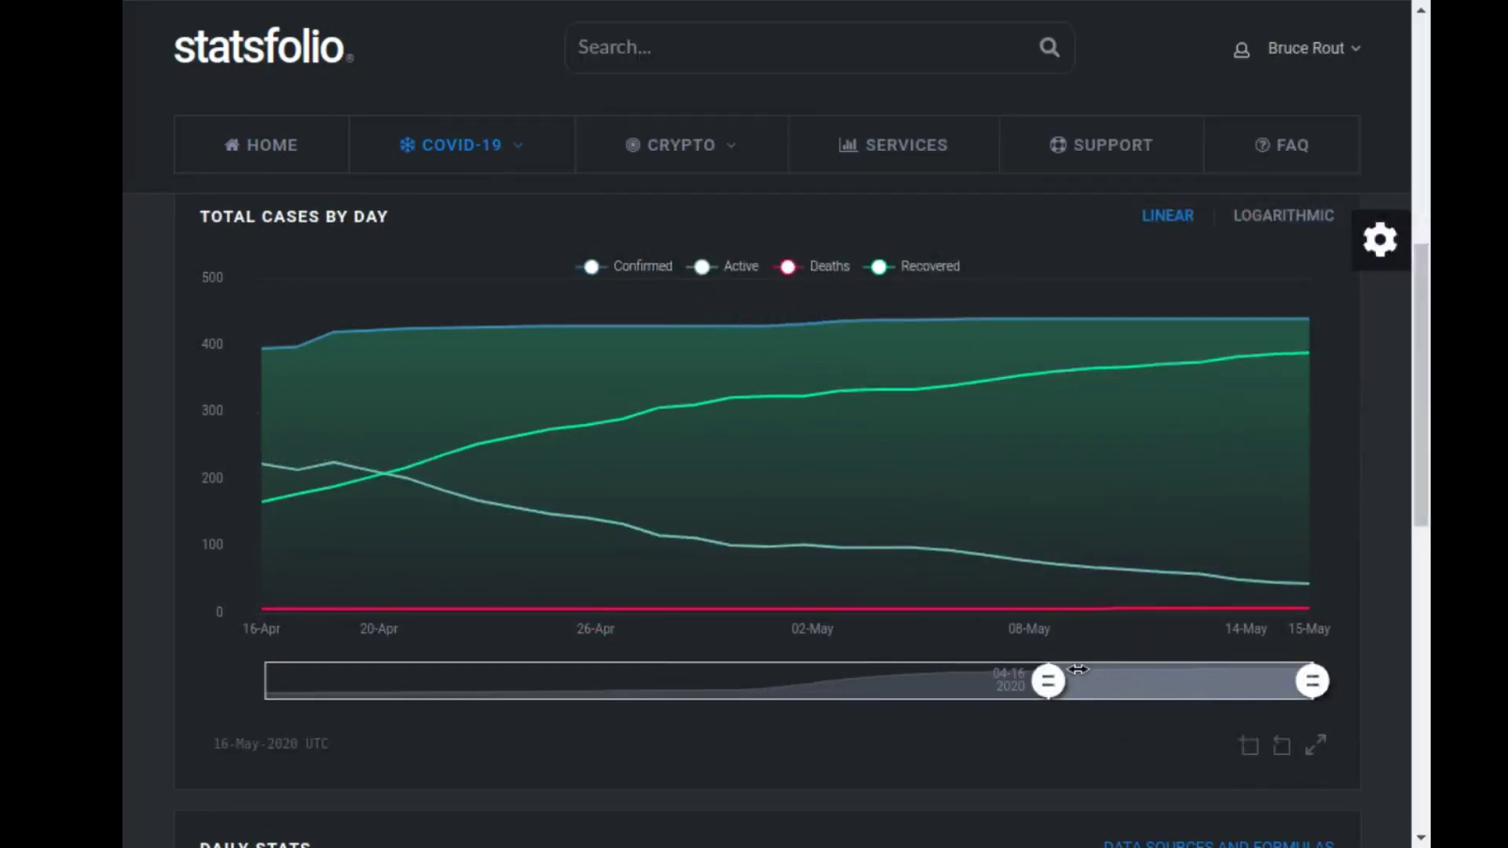
left_click_drag(1013, 685, 121, 710)
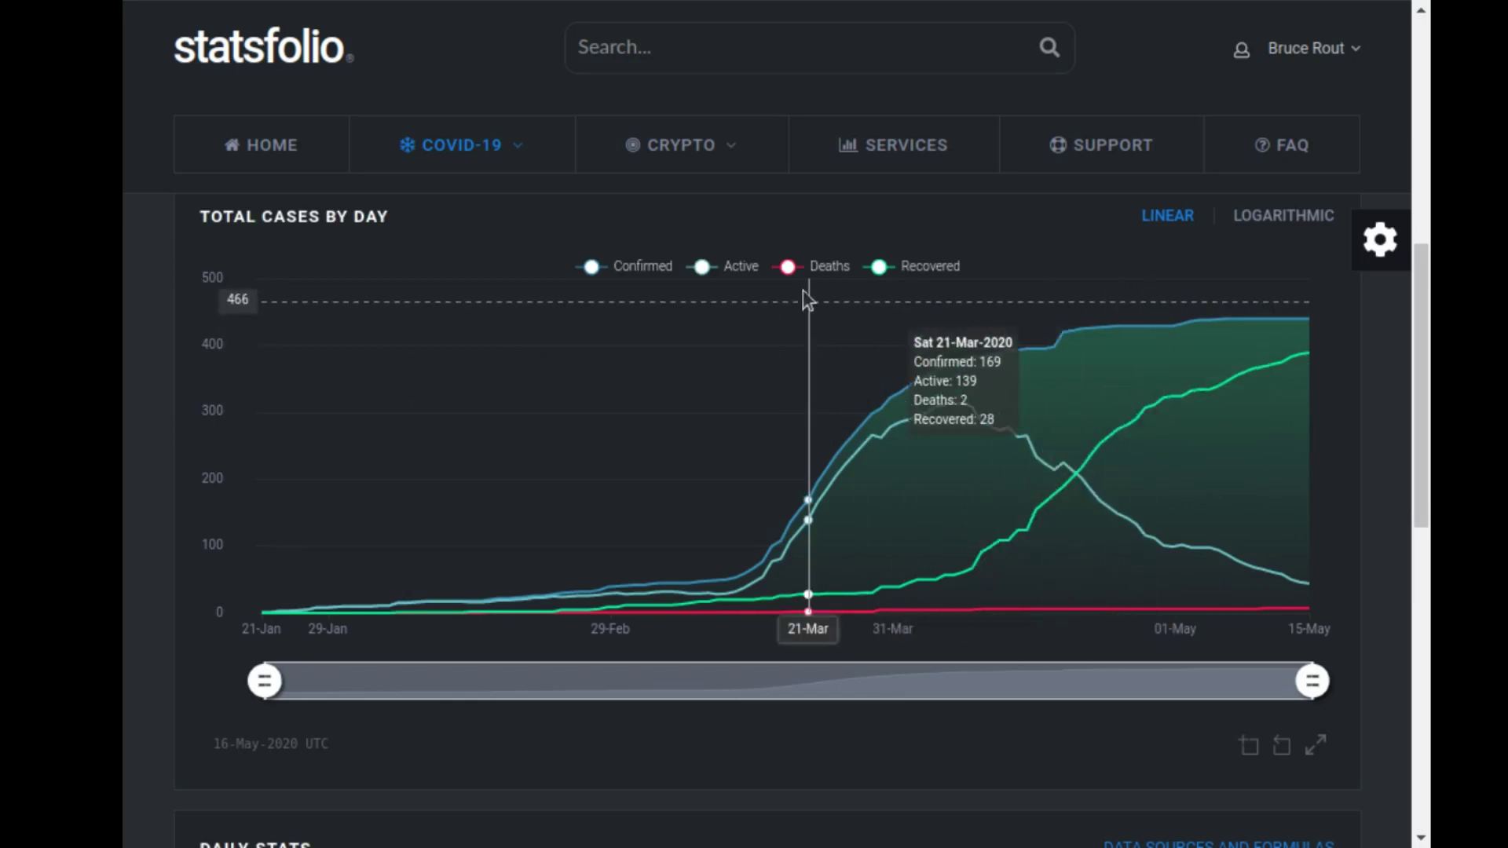
- Hide the Deaths, Recovered and Active lines, leaving Confirmed, and switch to a logarithmic scale
left_click(788, 268)
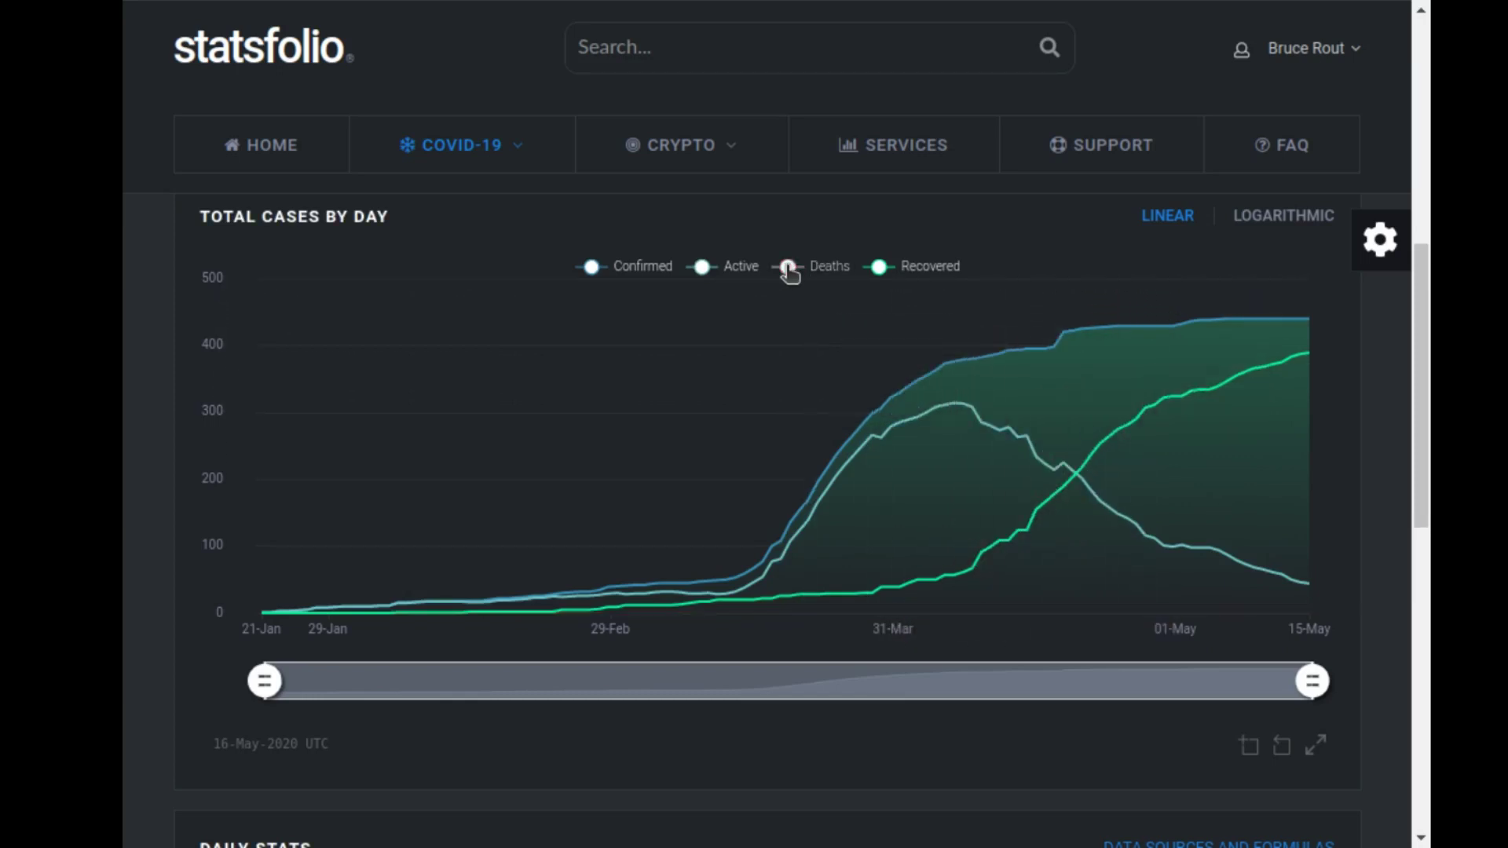
left_click(875, 273)
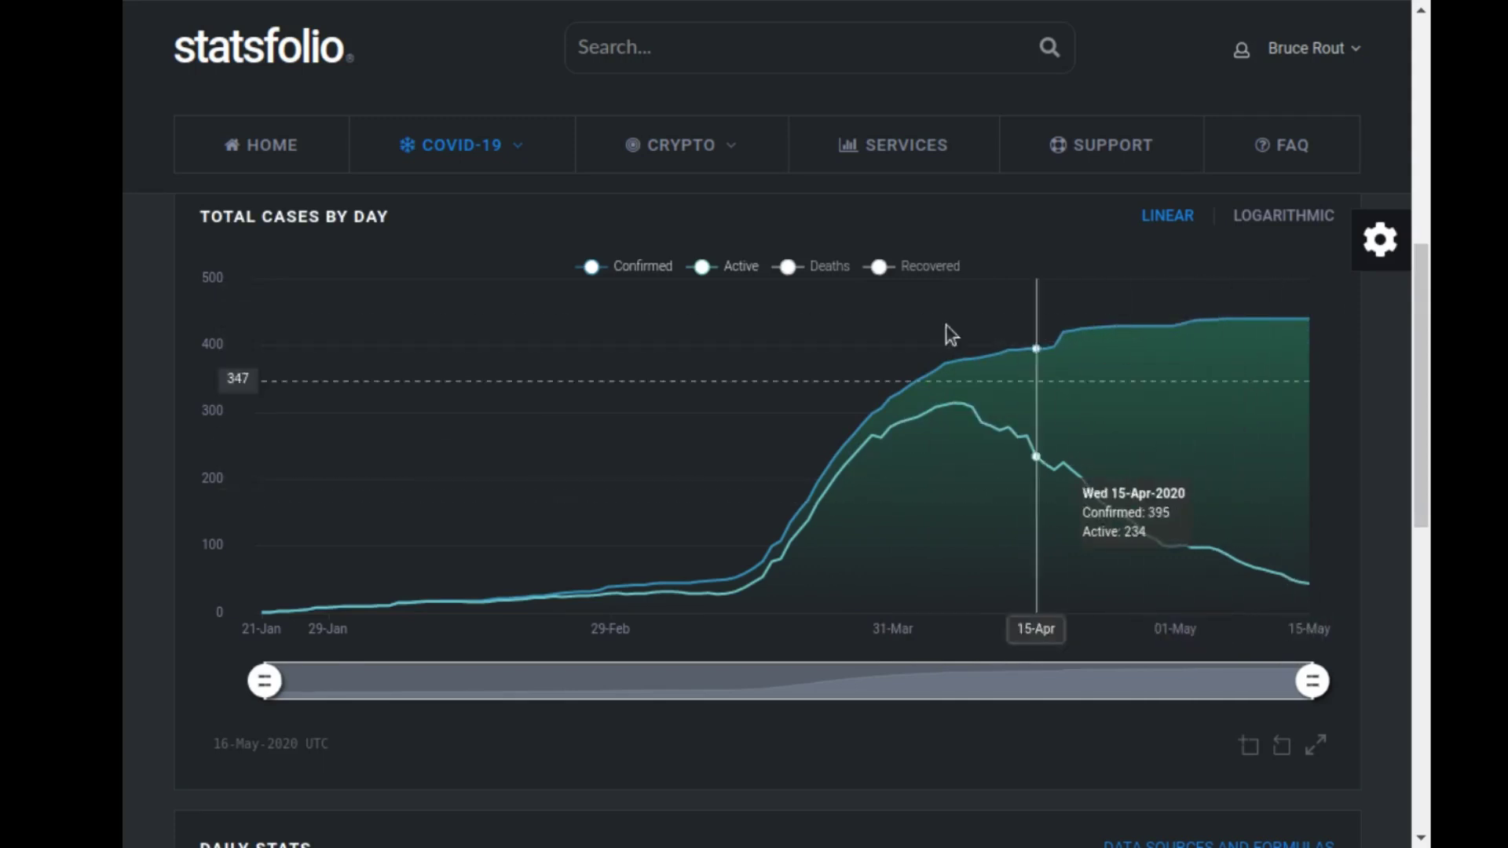
left_click(731, 271)
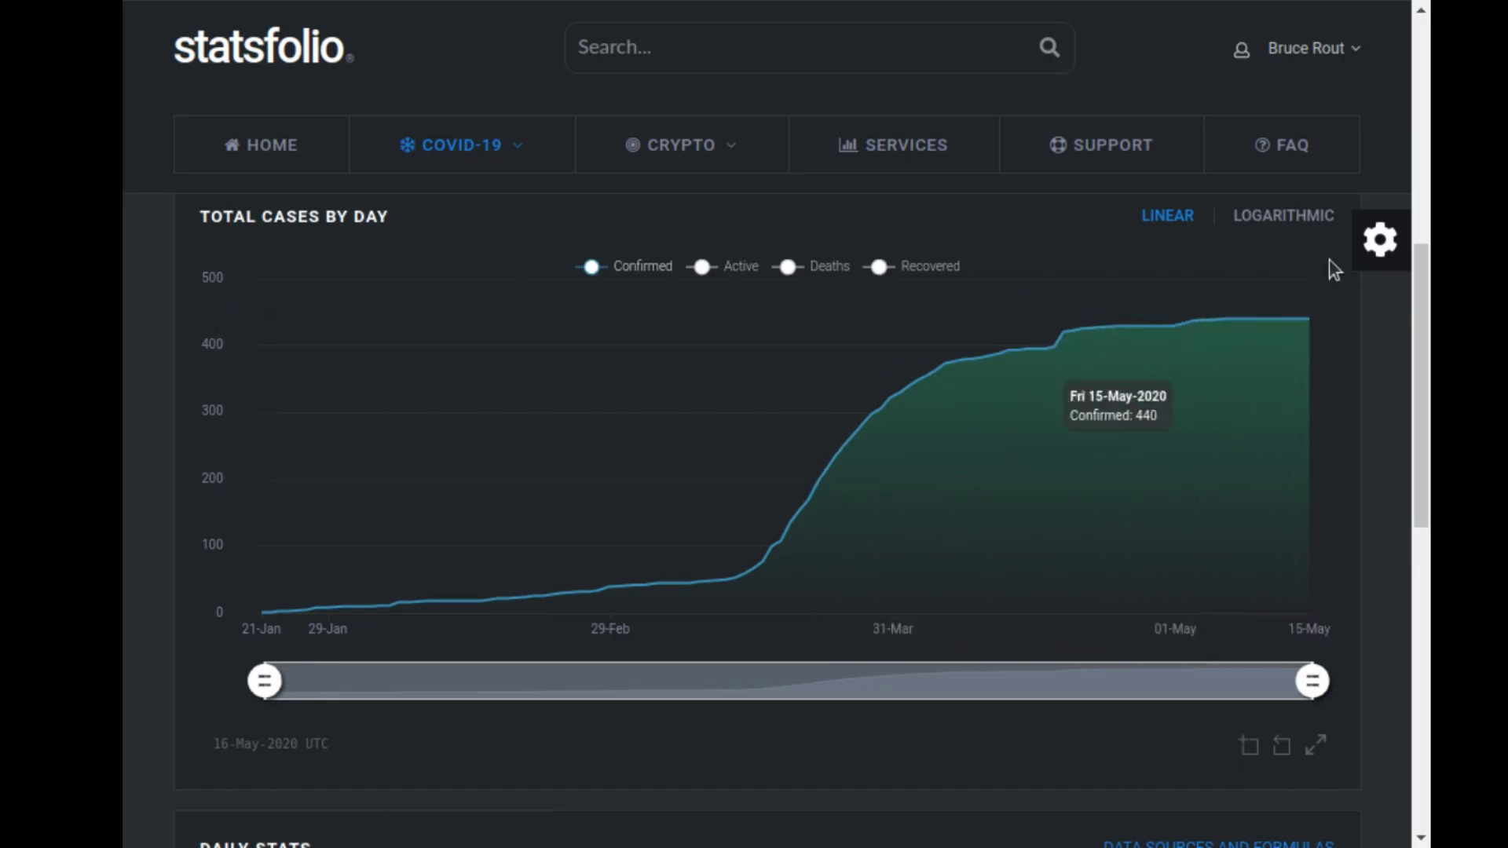
left_click(1273, 226)
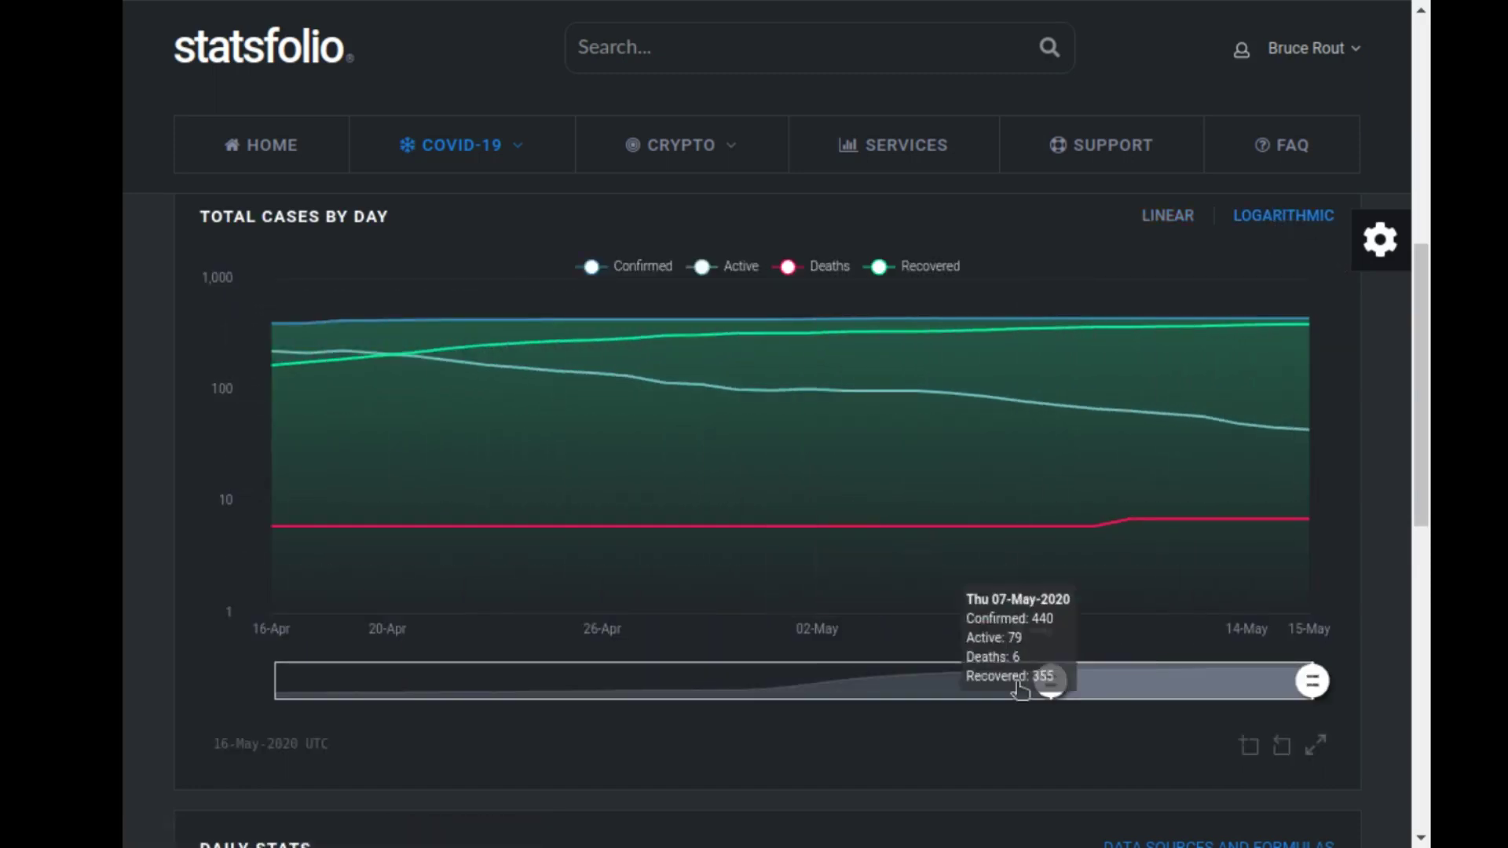
- Extend the logarithmic chart back to 21-Jan, hide Active, Deaths and Recovered, then return to linear scale
left_click_drag(1054, 678, 185, 747)
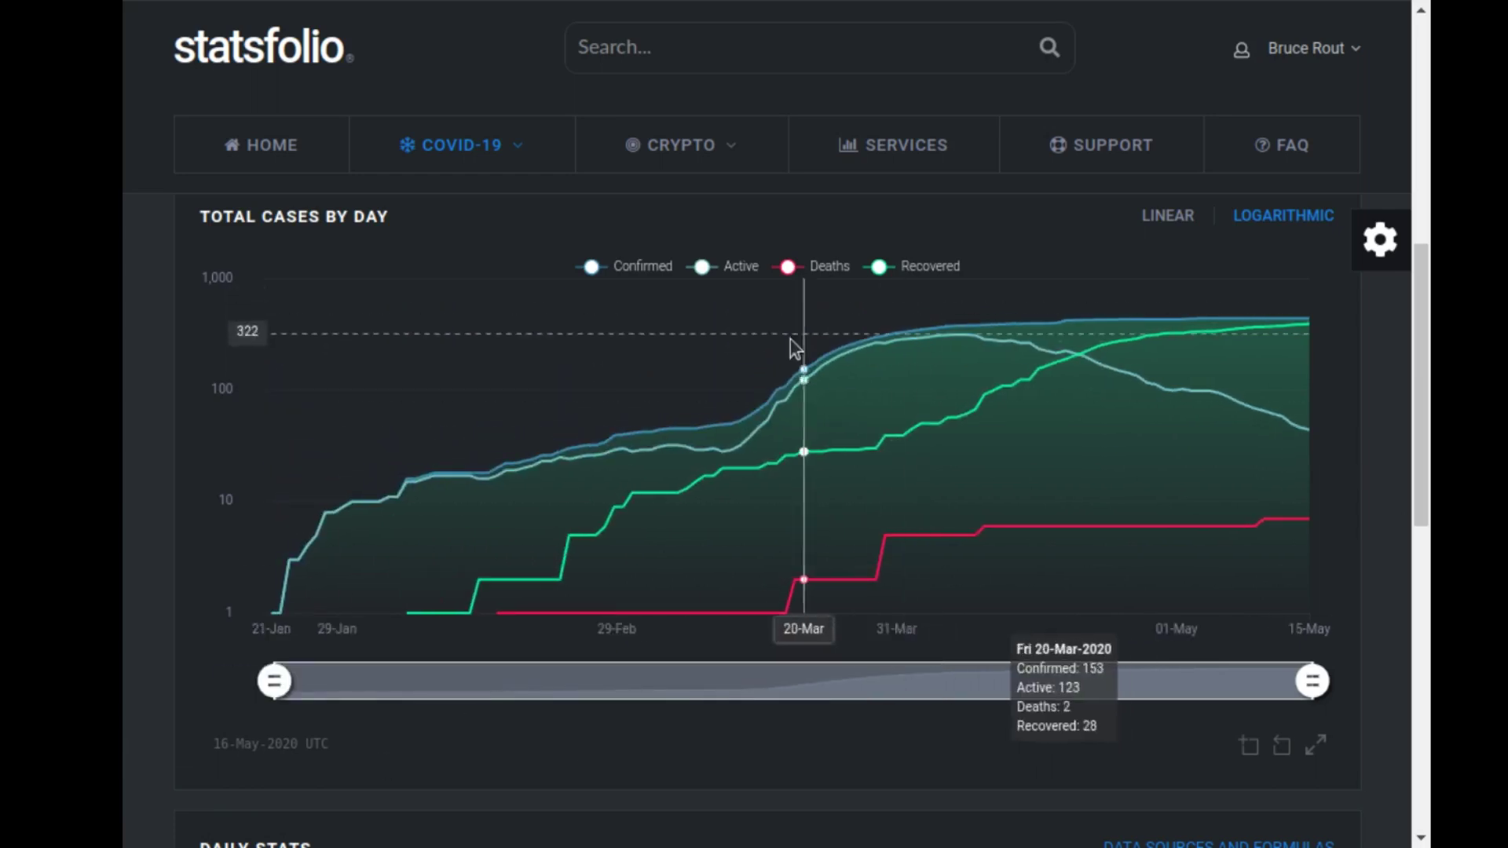
left_click(704, 268)
left_click(790, 269)
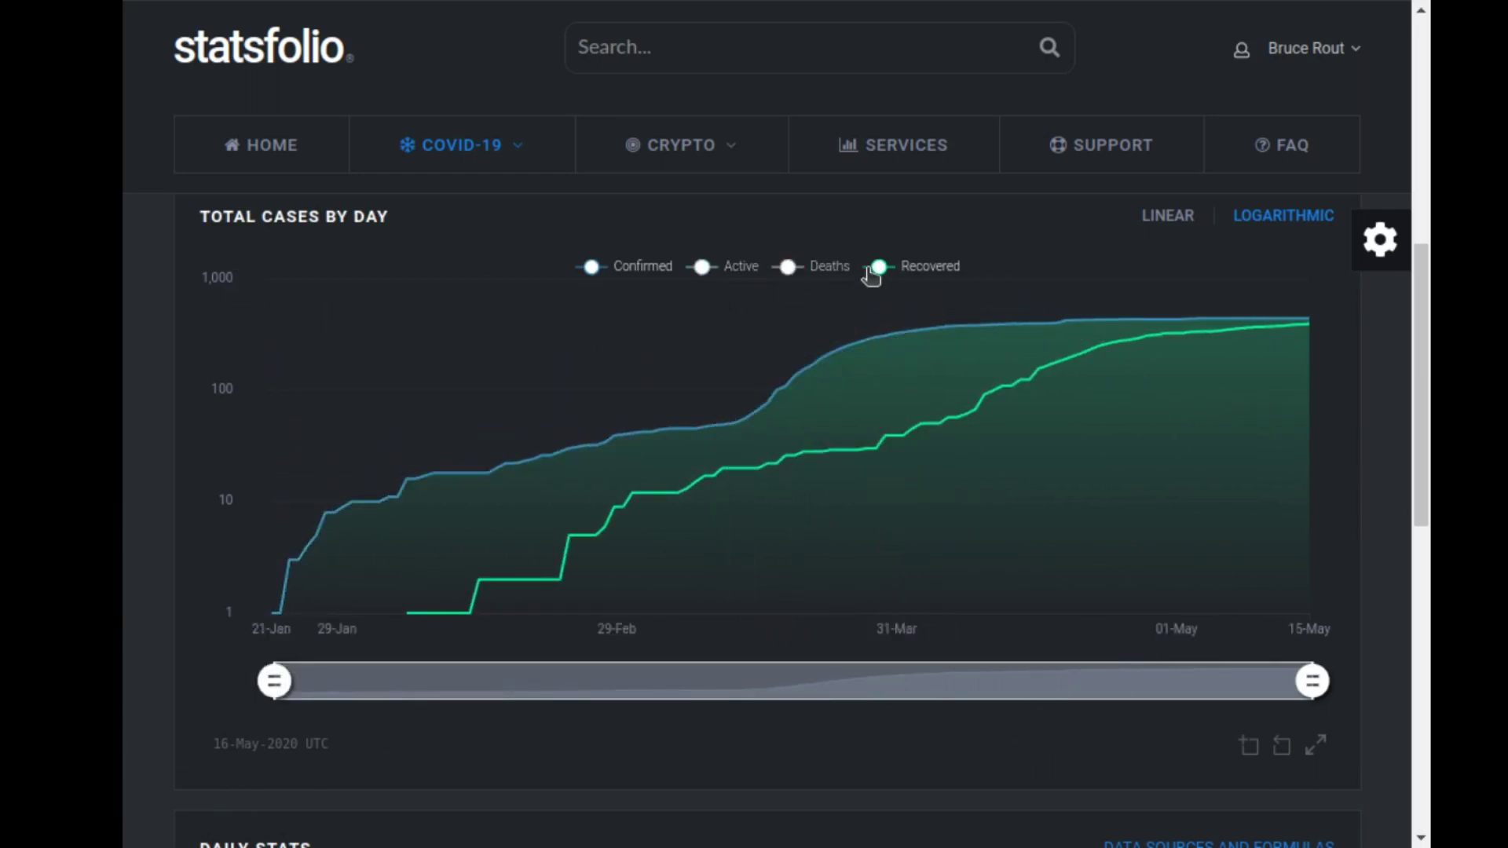
left_click(880, 268)
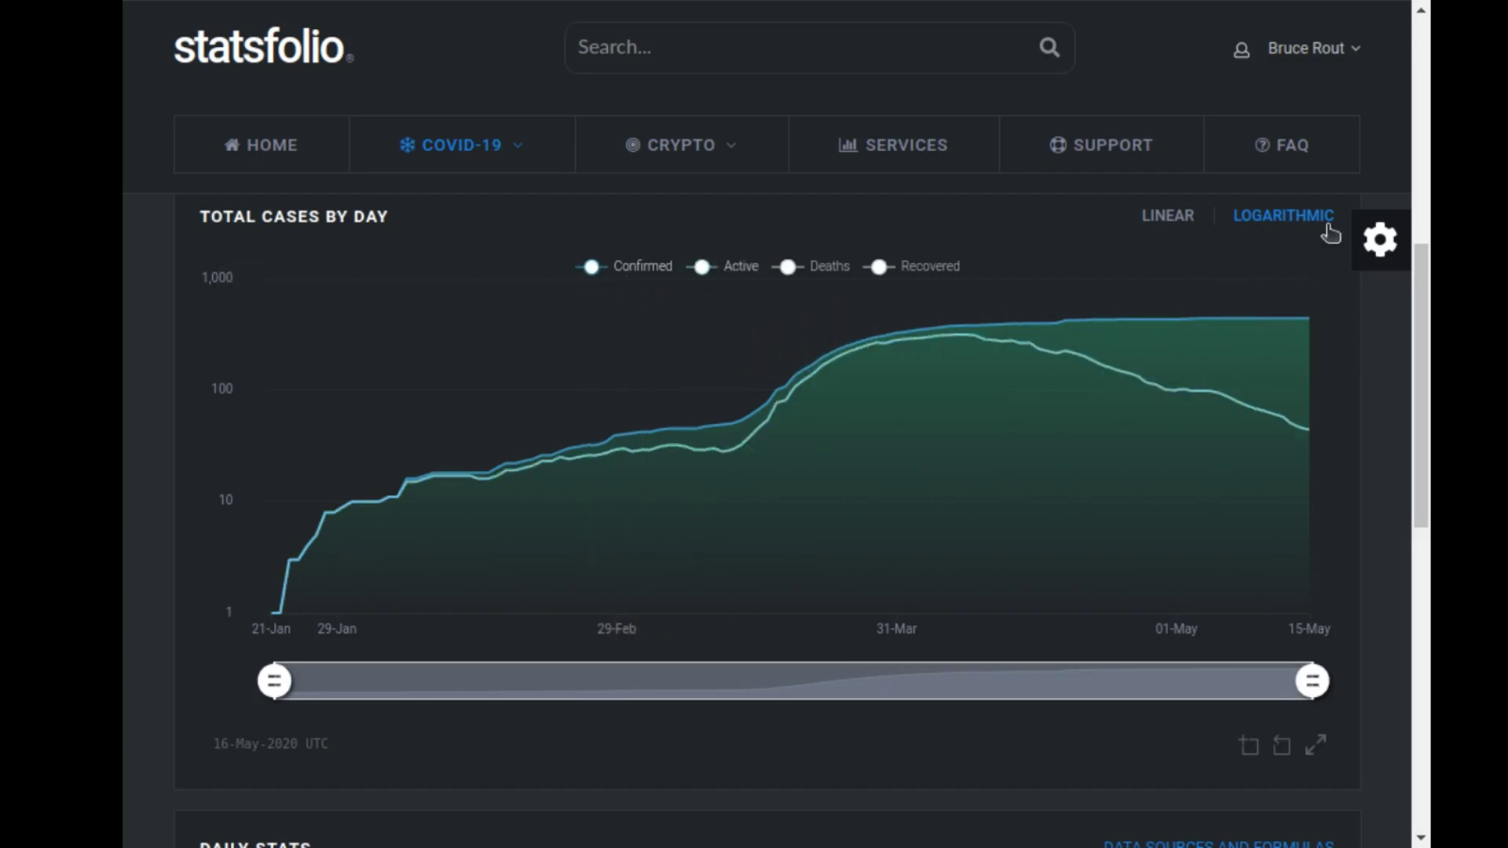
left_click(1165, 226)
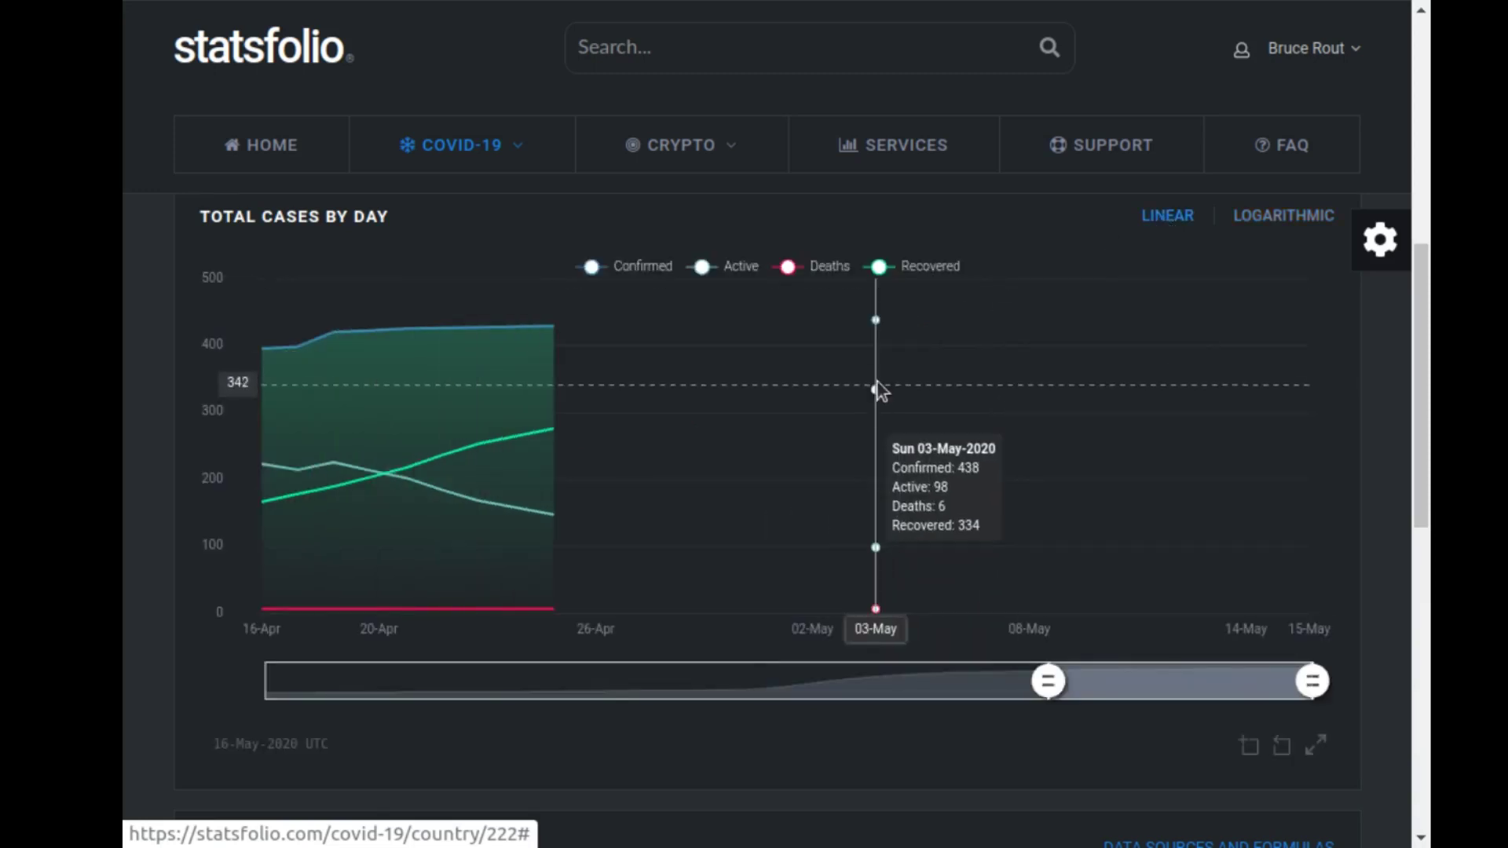
- Hide Confirmed, Deaths and Recovered, and extend the Active-only chart back to 21-Jan
left_click(594, 269)
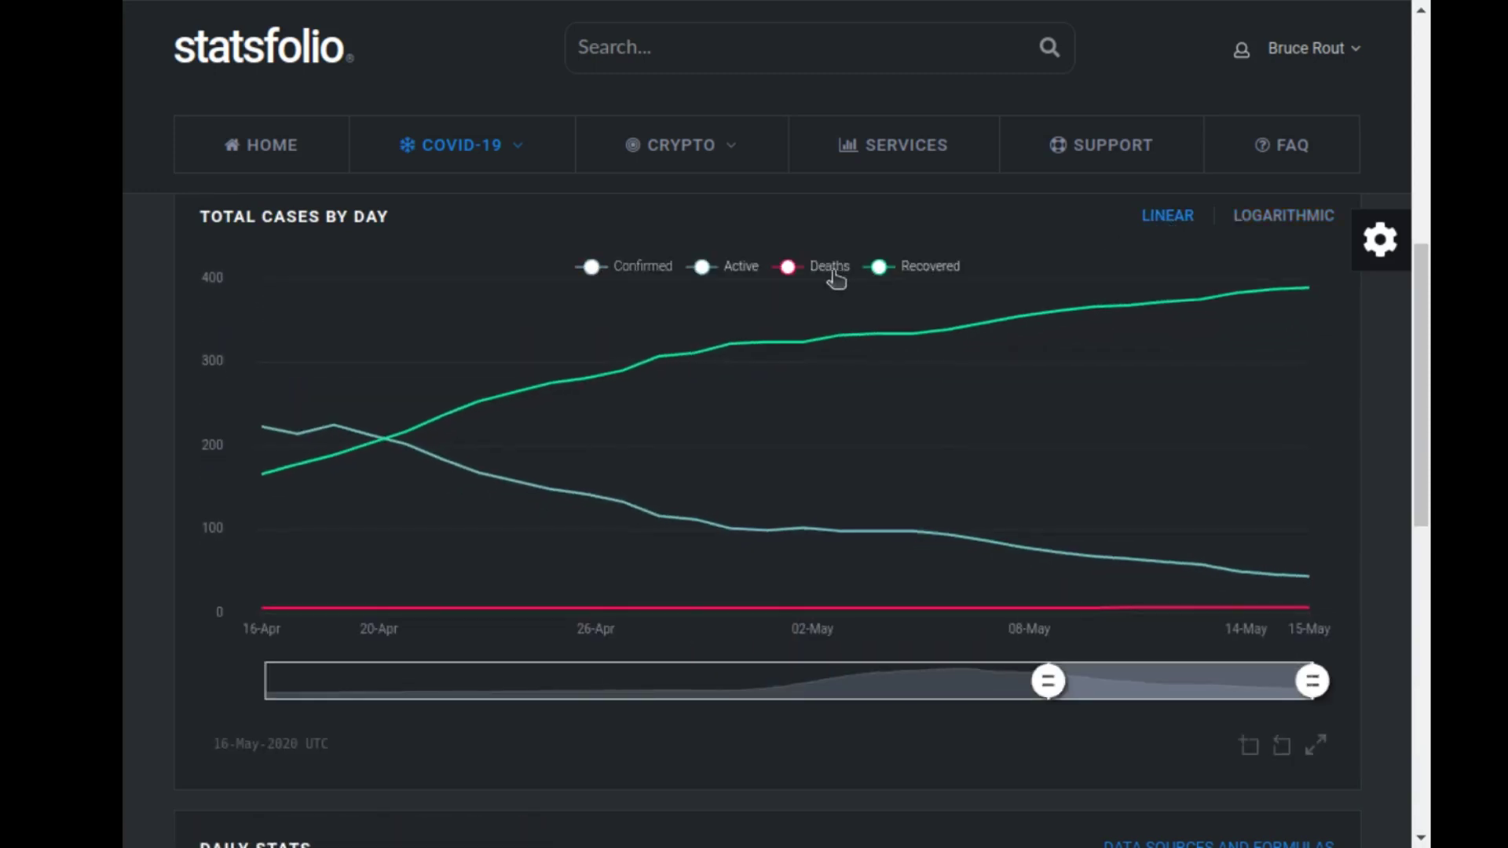
left_click(786, 269)
left_click(878, 268)
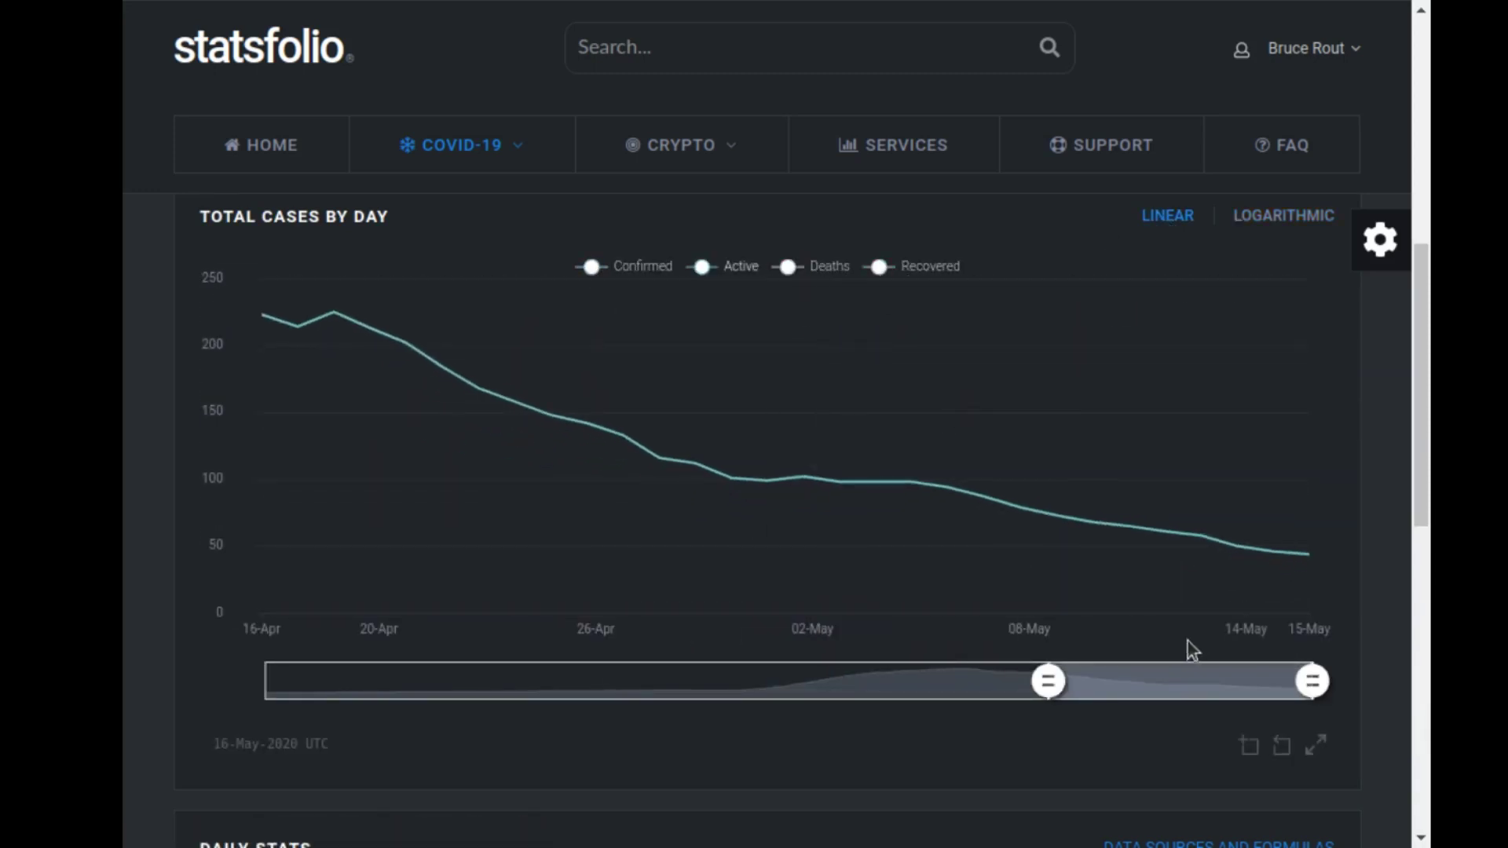
left_click_drag(1041, 682, 121, 680)
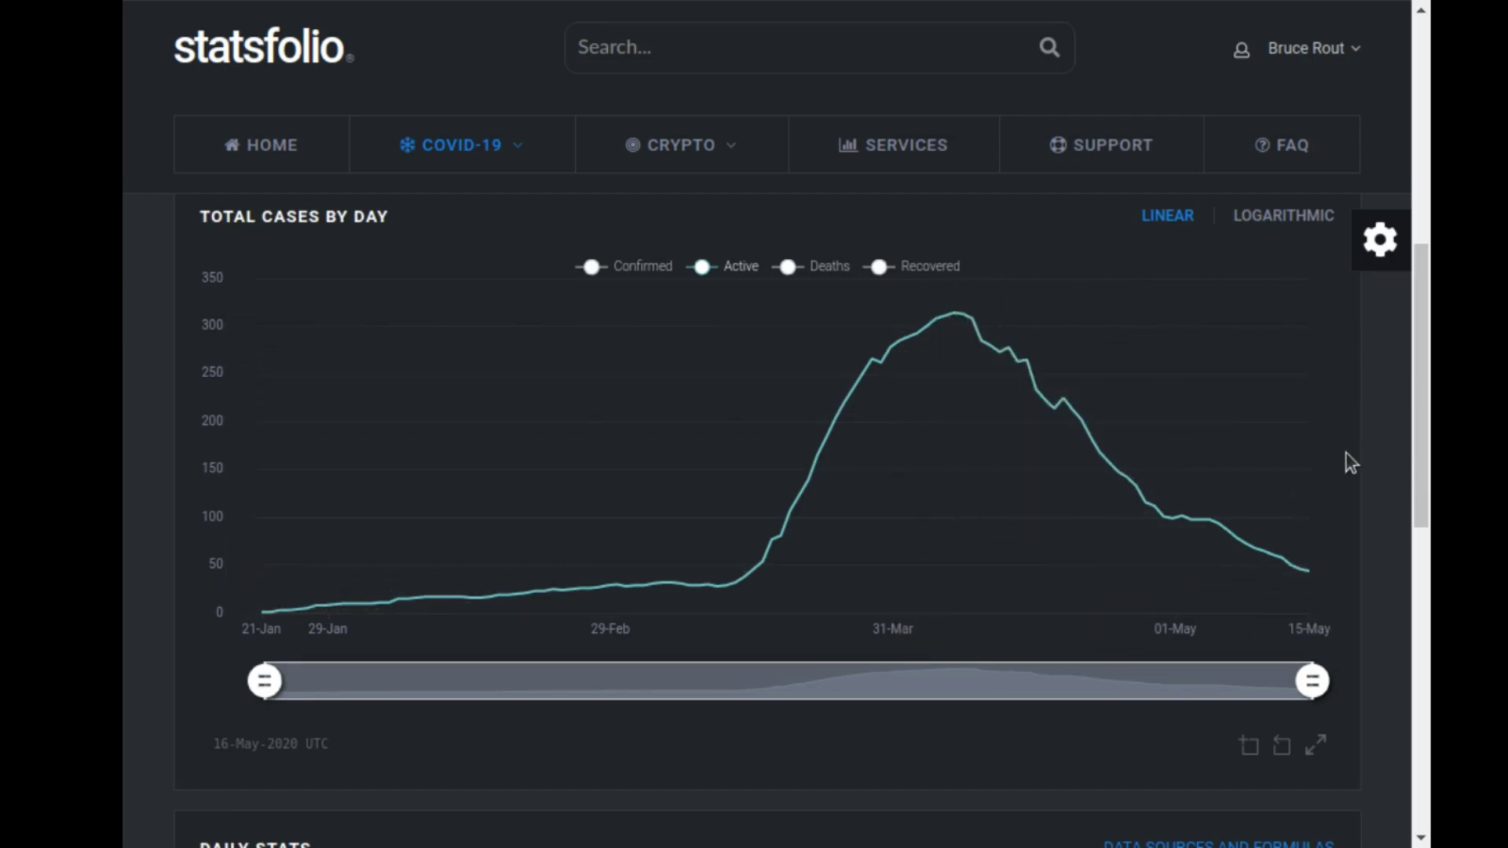
- Scroll through Taiwan's Daily Stats table by date
scroll(1384, 480, "down", 9)
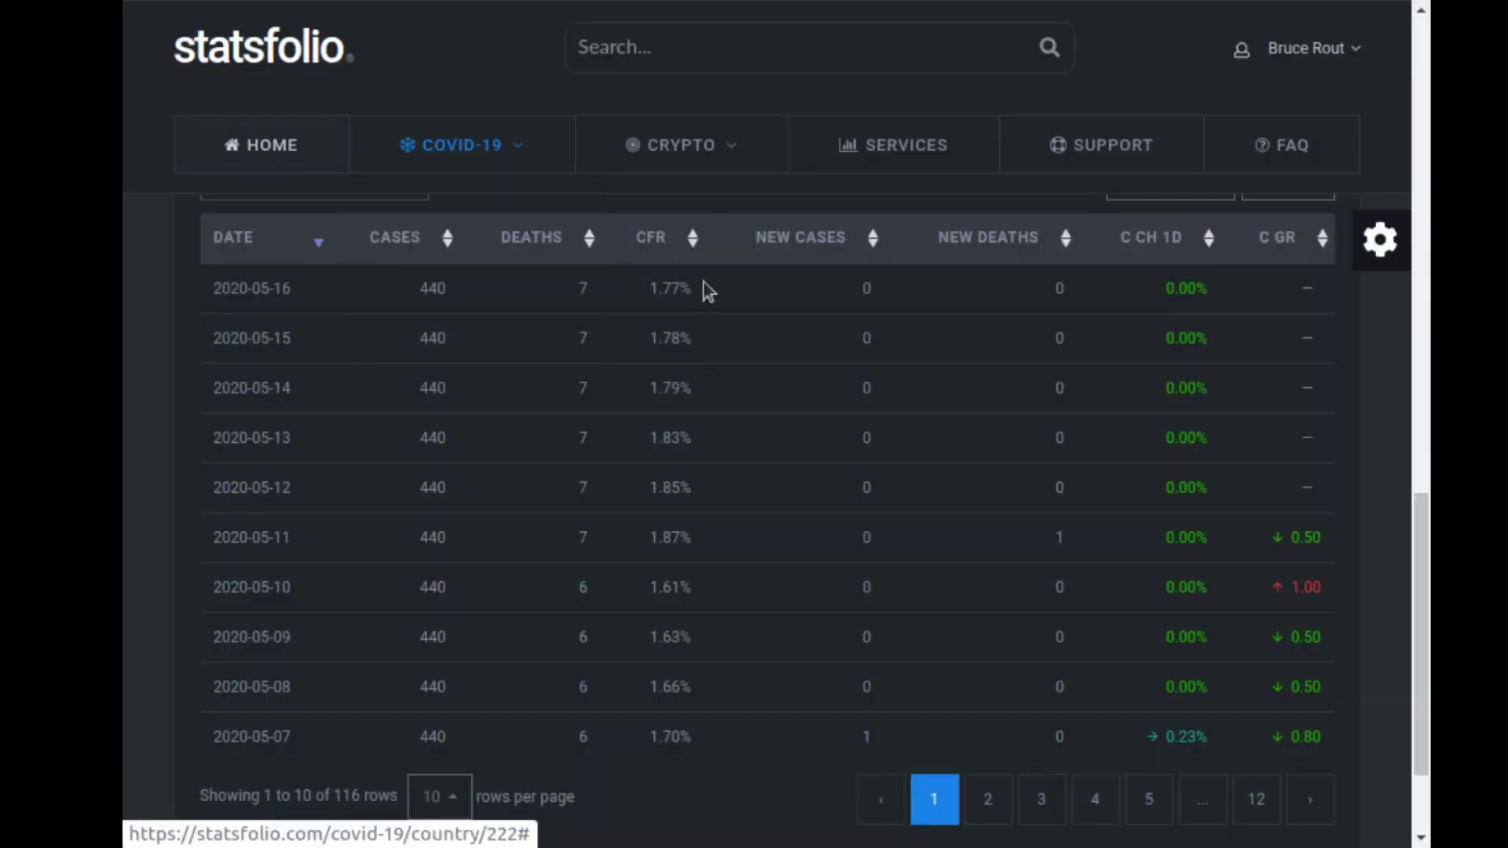
scroll(1178, 351, "up", 2)
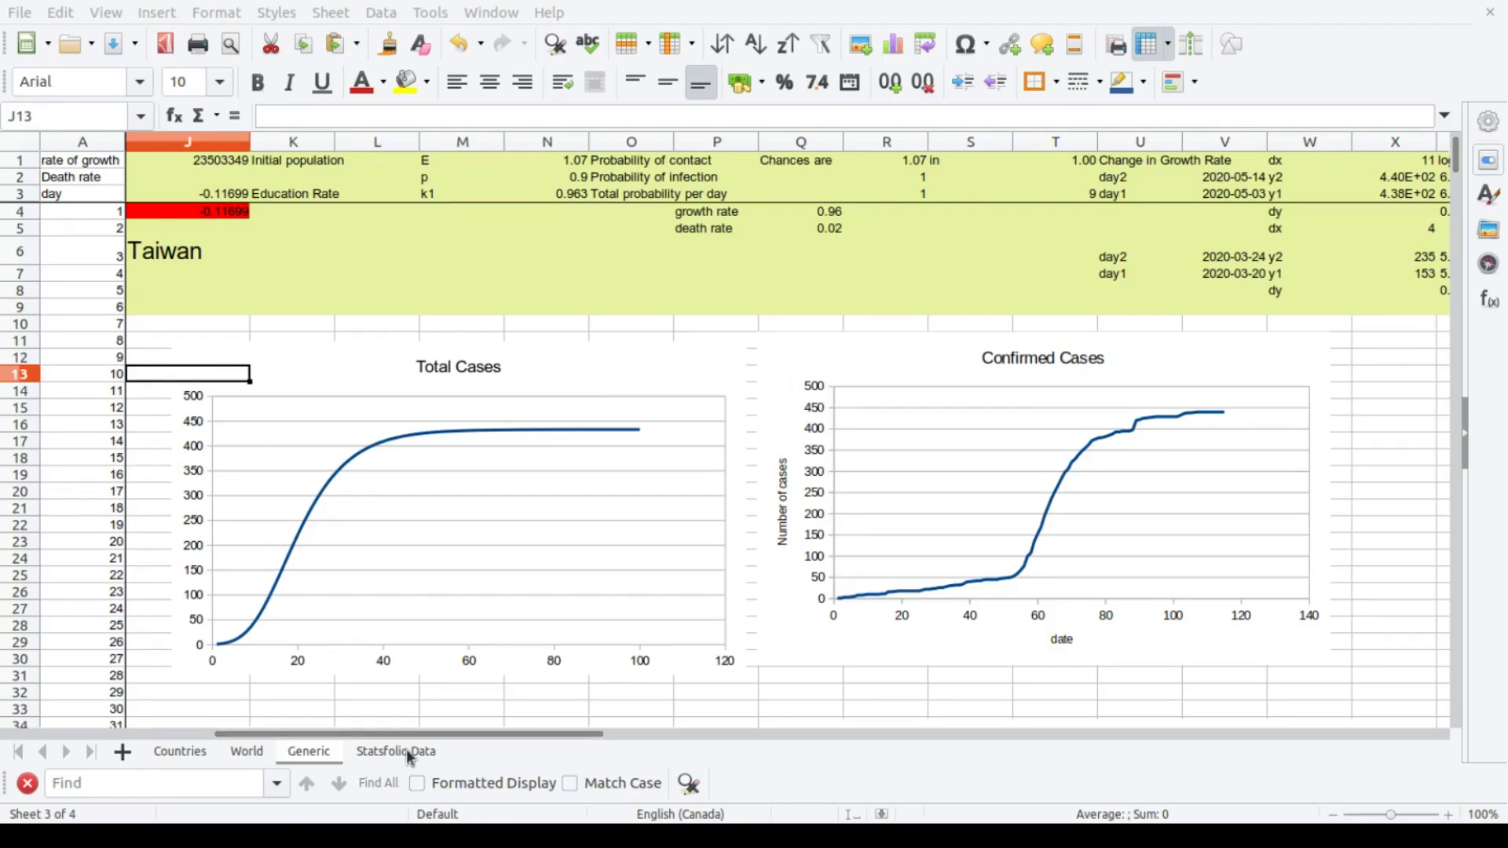
left_click(379, 752)
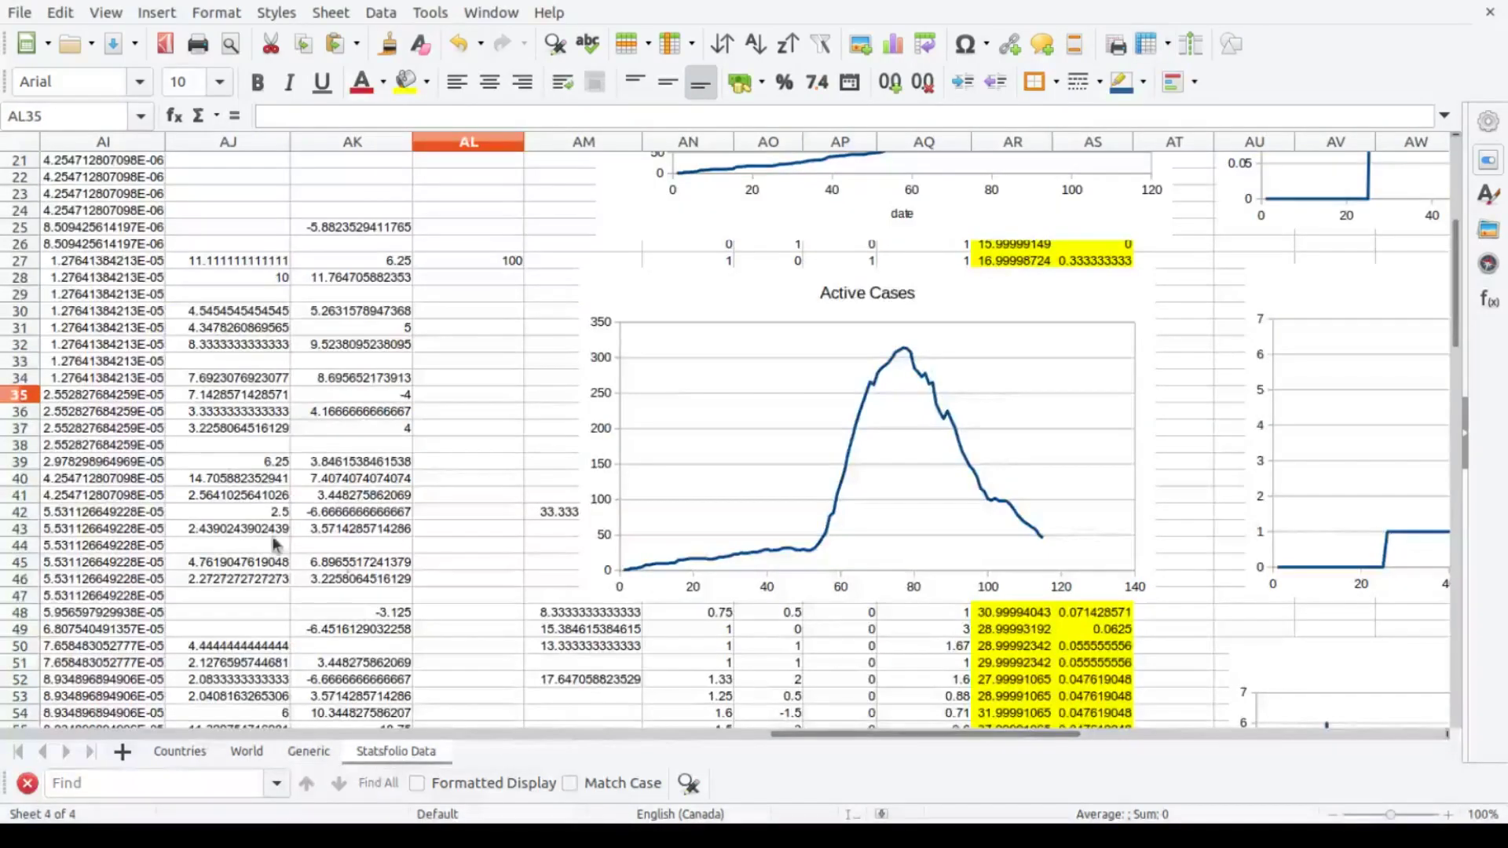
mouse_move(855, 737)
left_mouse_down()
mouse_move(496, 762)
mouse_move(844, 758)
left_mouse_up()
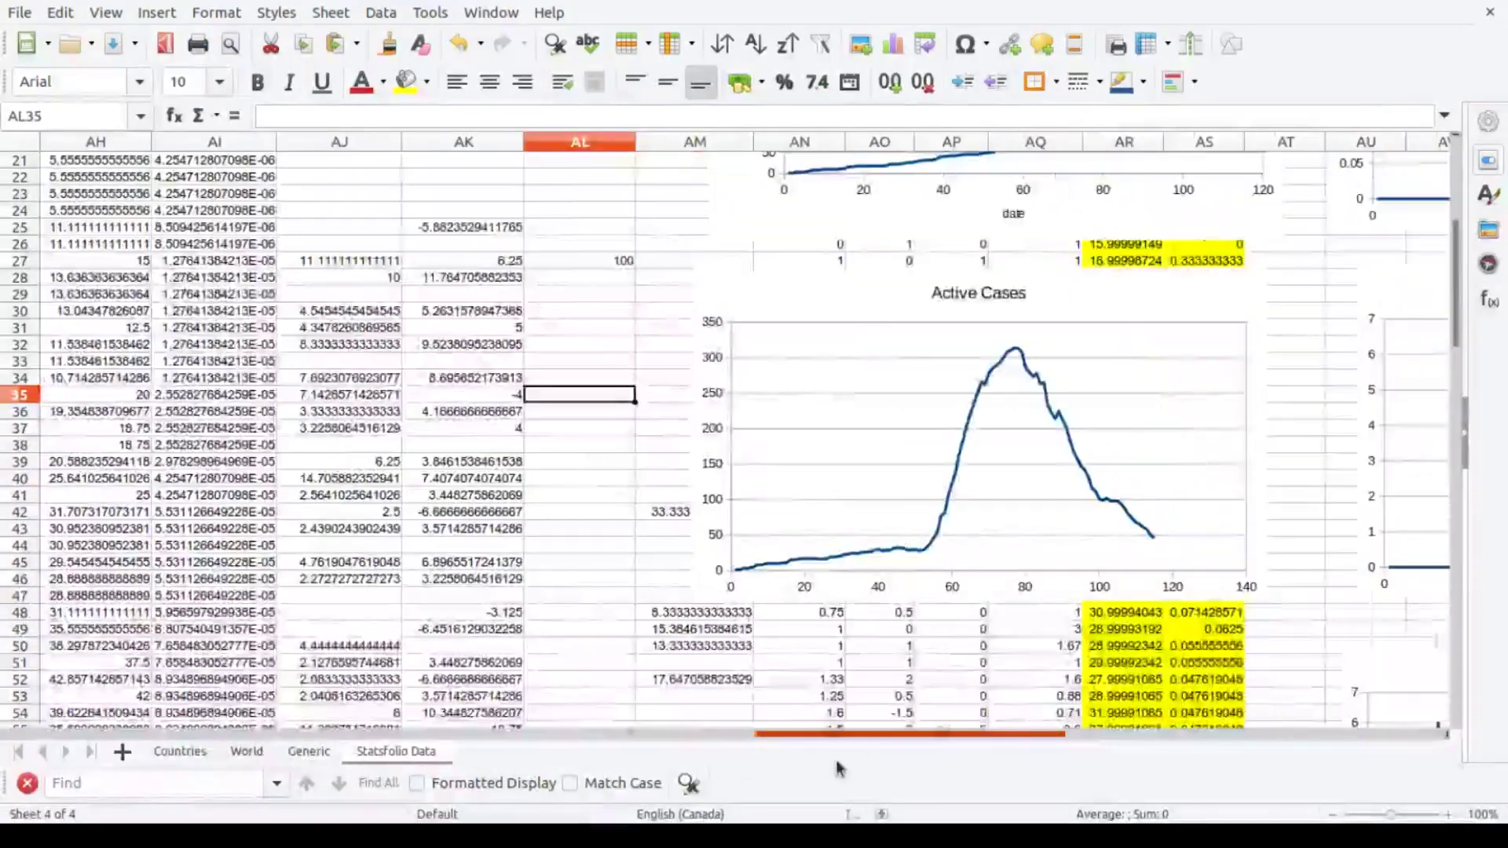
left_click(314, 754)
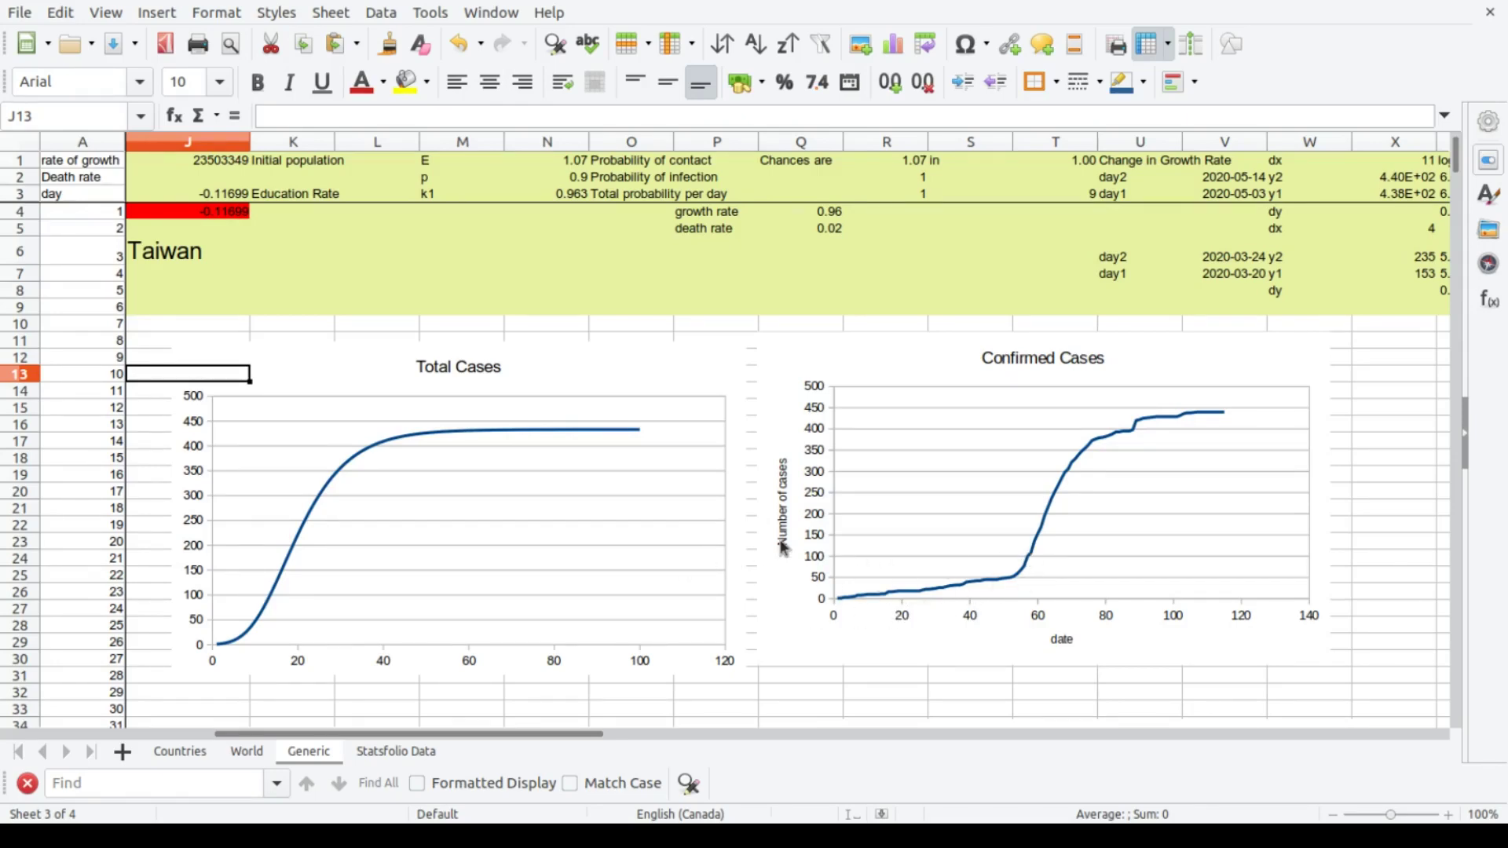
- Scroll down the Generic sheet past Active Cases to the predicted and actual Deaths charts
scroll(752, 537, "down", 8)
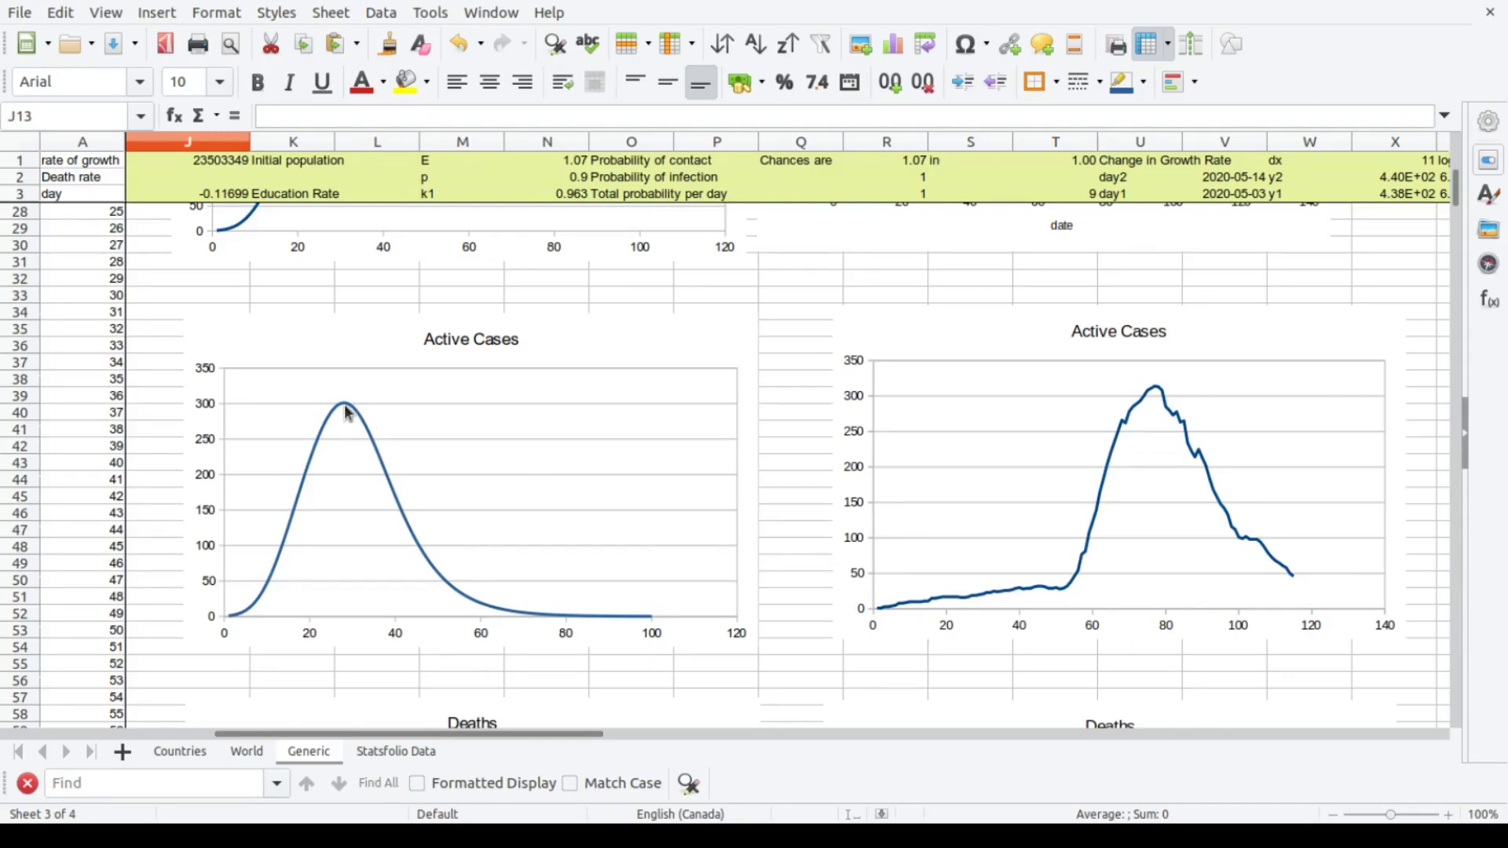
scroll(691, 418, "up", 5)
scroll(692, 417, "down", 6)
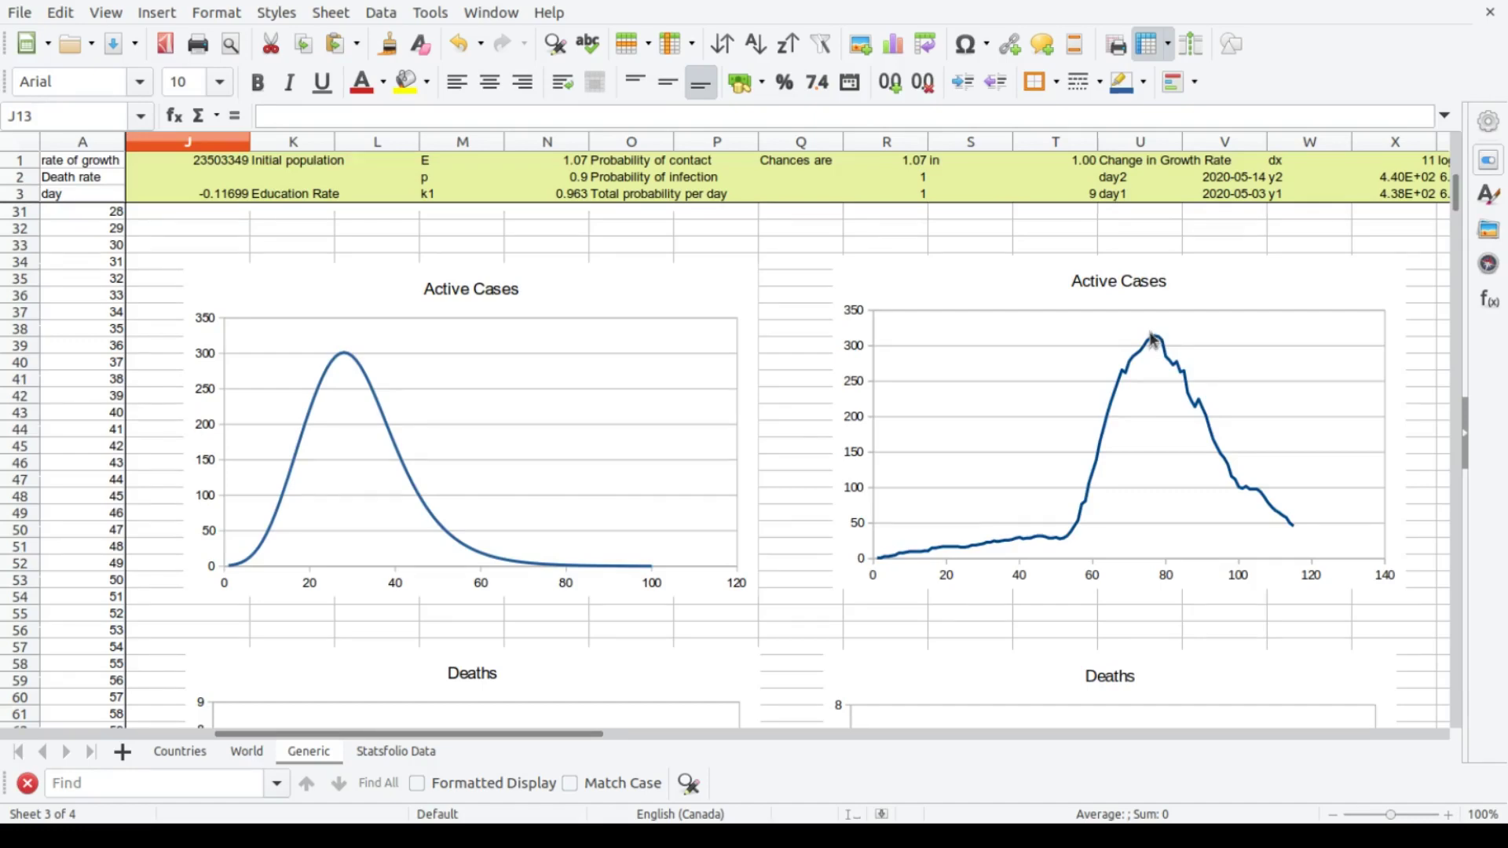
scroll(820, 637, "down", 6)
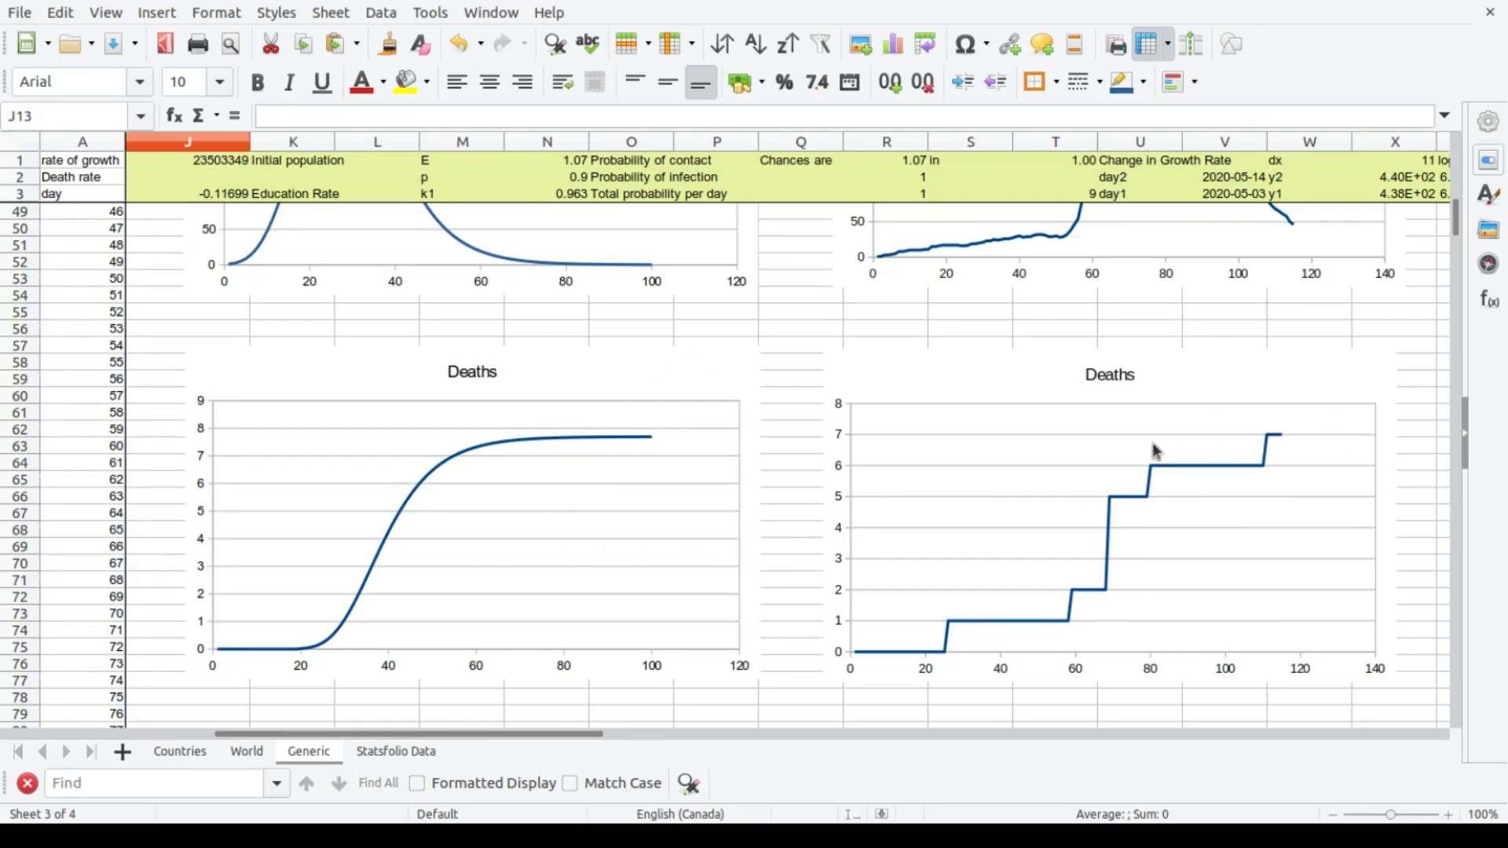
- View the Growth Rate and Death Rate charts, then return to the top-left Total Cases charts
left_click_drag(583, 742, 838, 718)
scroll(841, 616, "up", 6)
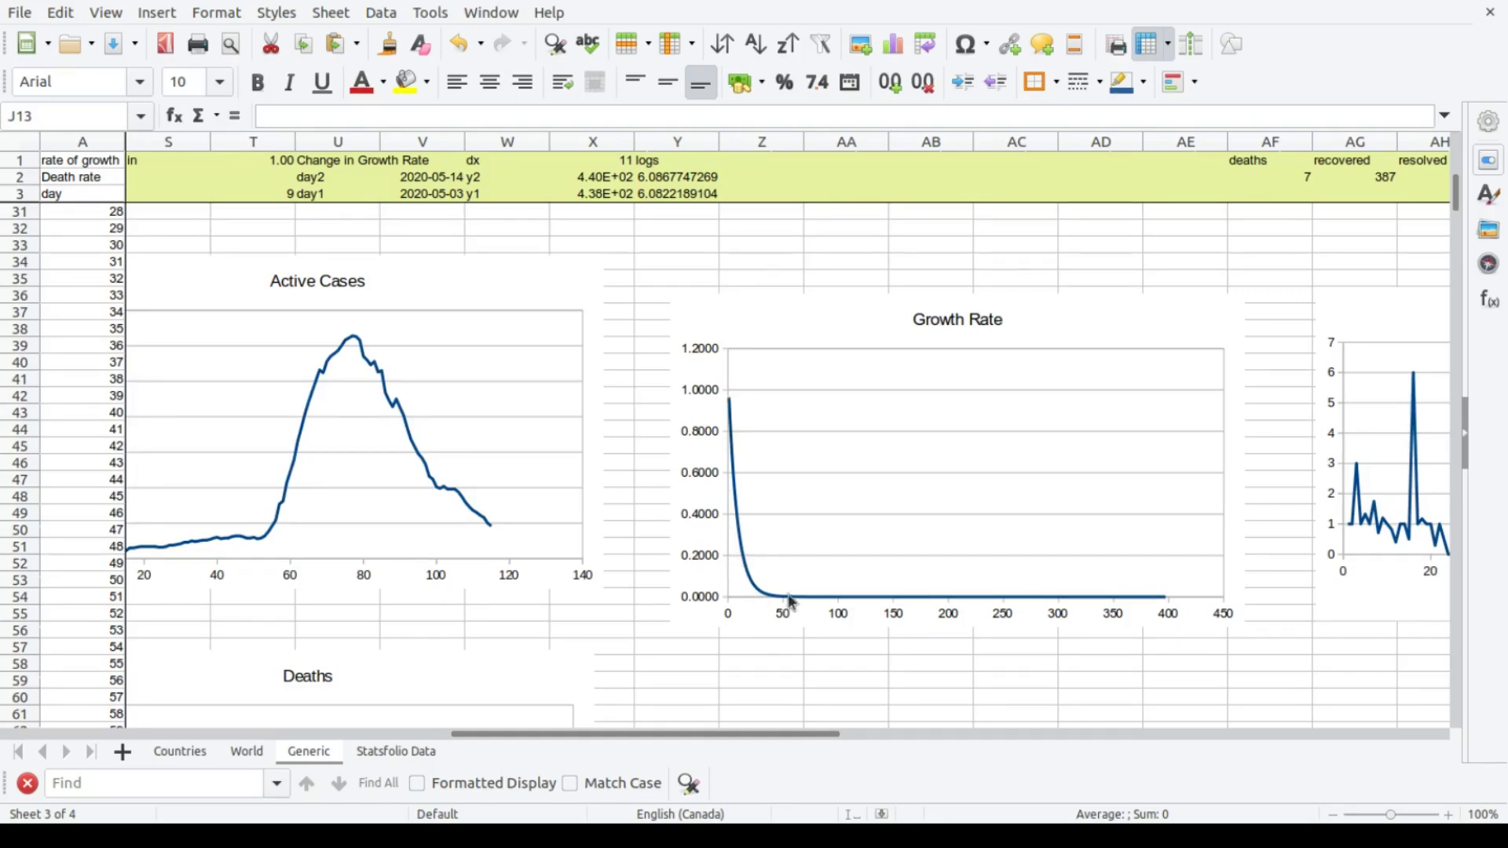
left_click_drag(655, 730, 463, 719)
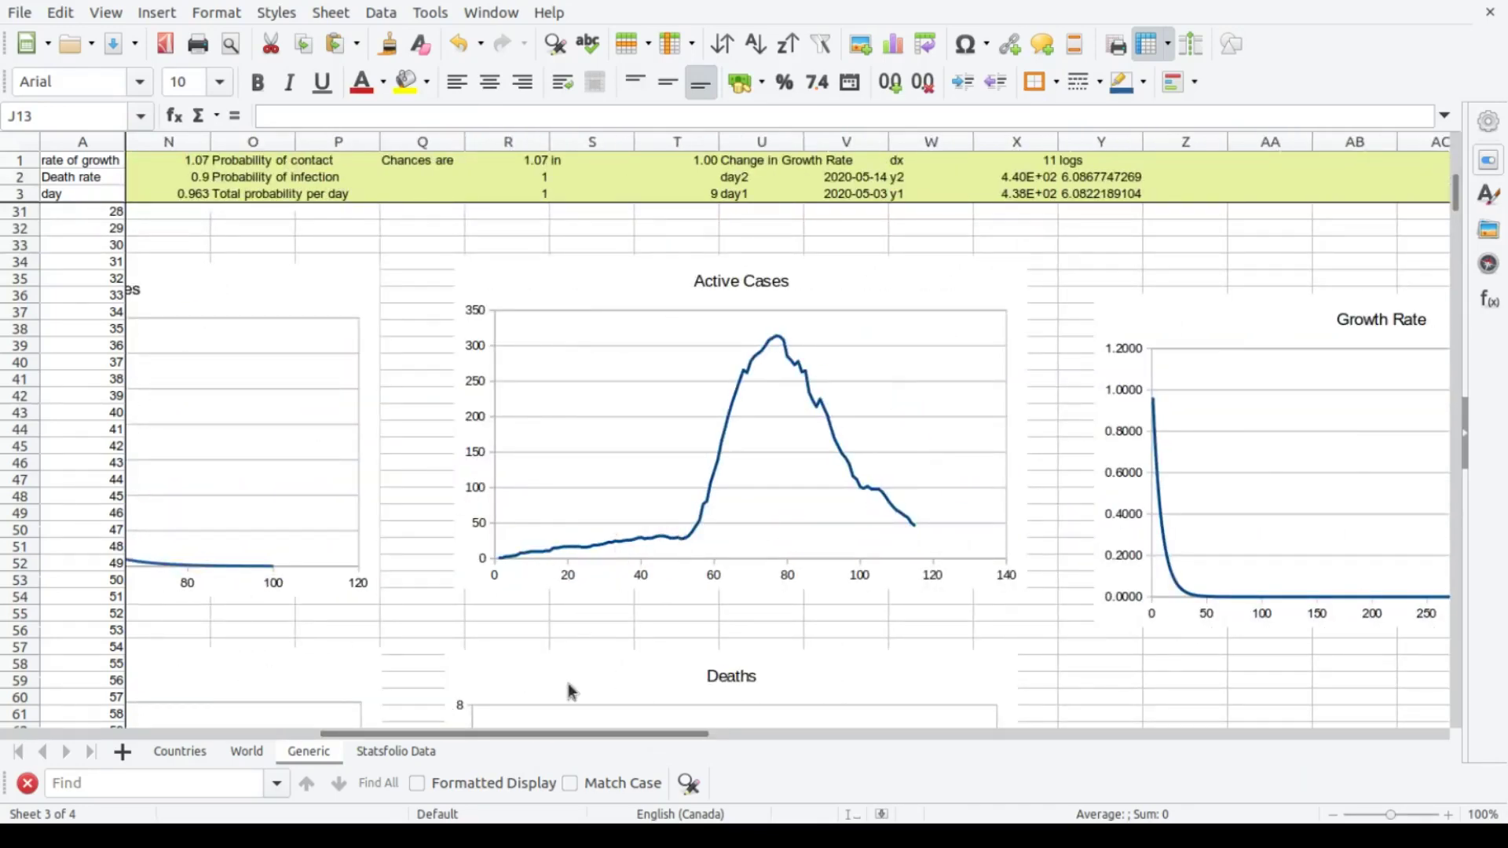
scroll(408, 631, "up", 9)
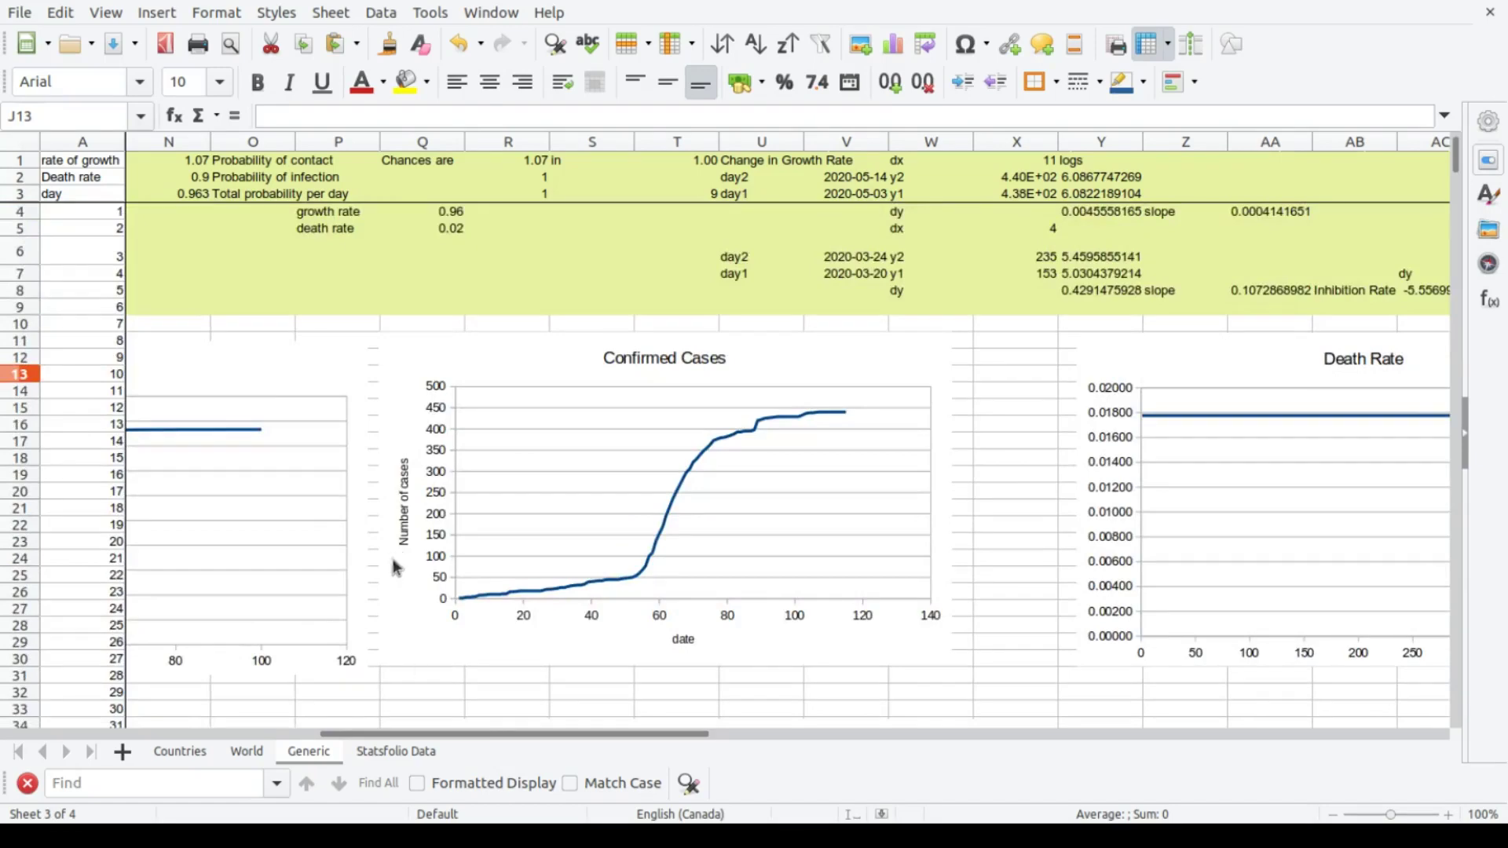
left_click_drag(475, 734, 327, 727)
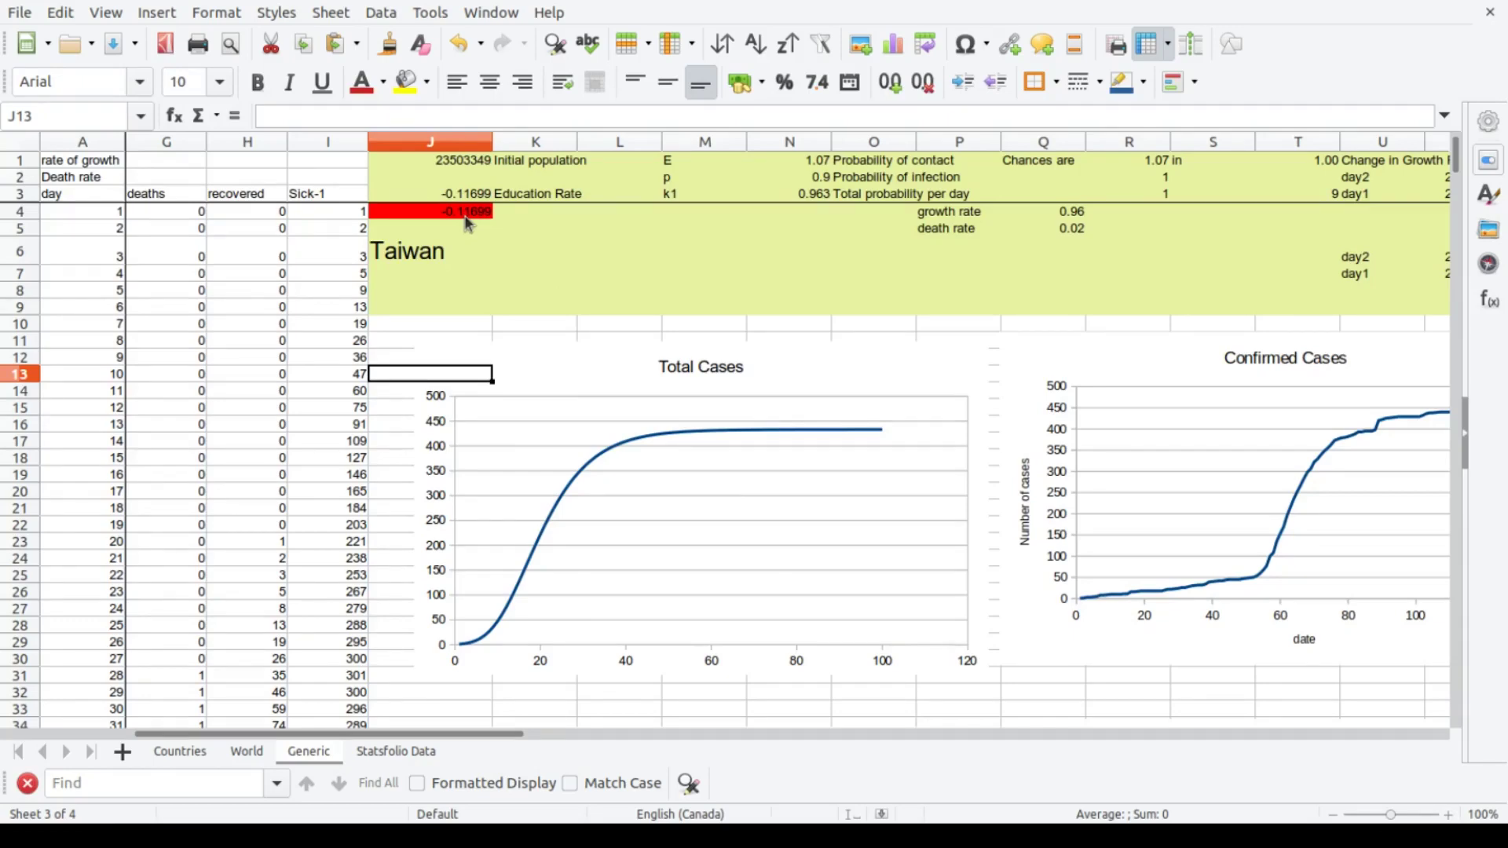
scroll(519, 373, "up", 4)
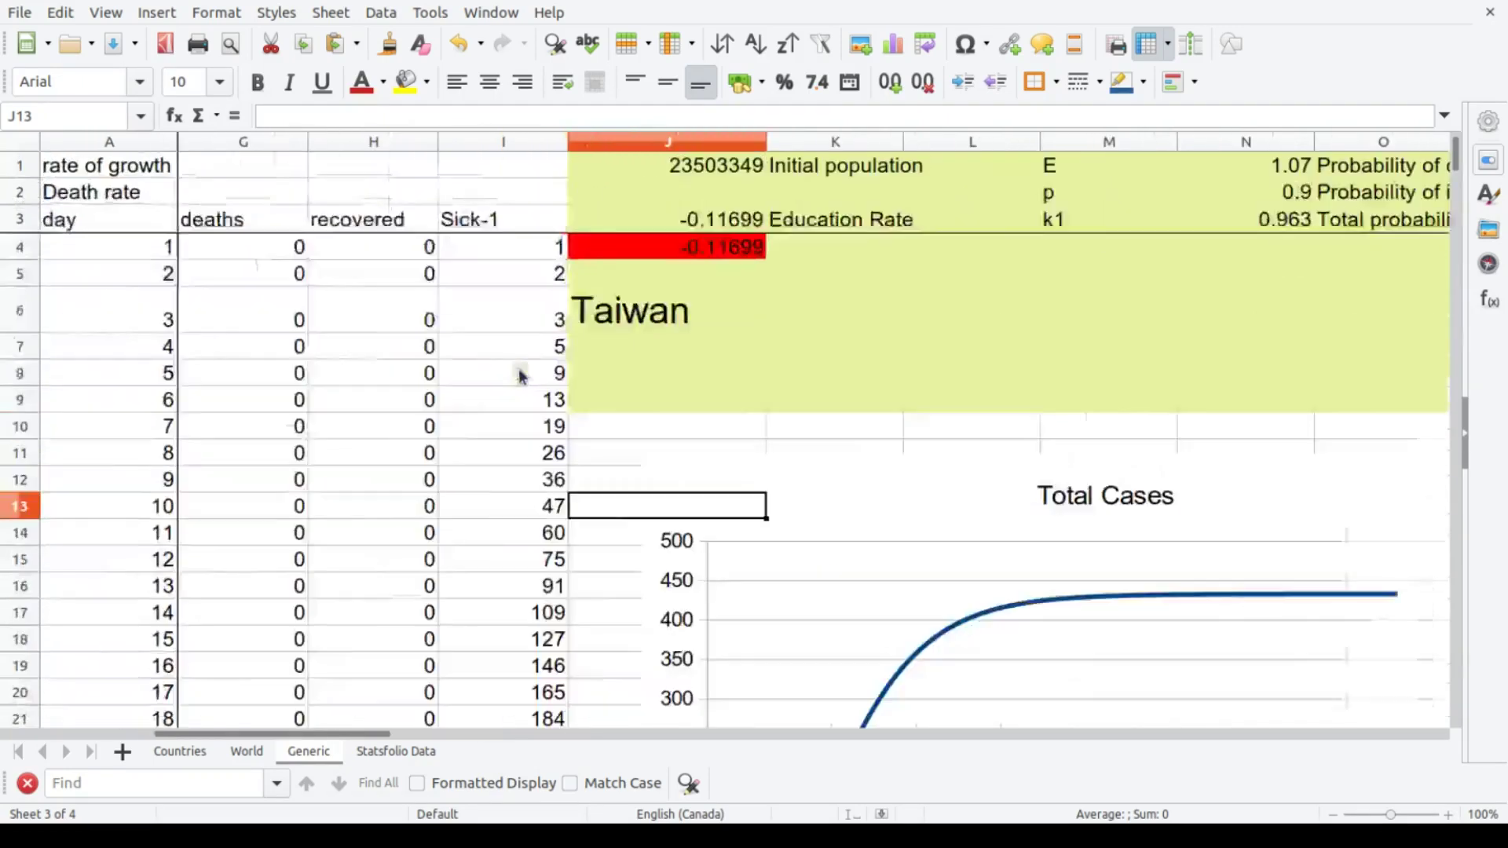
left_click(1021, 295)
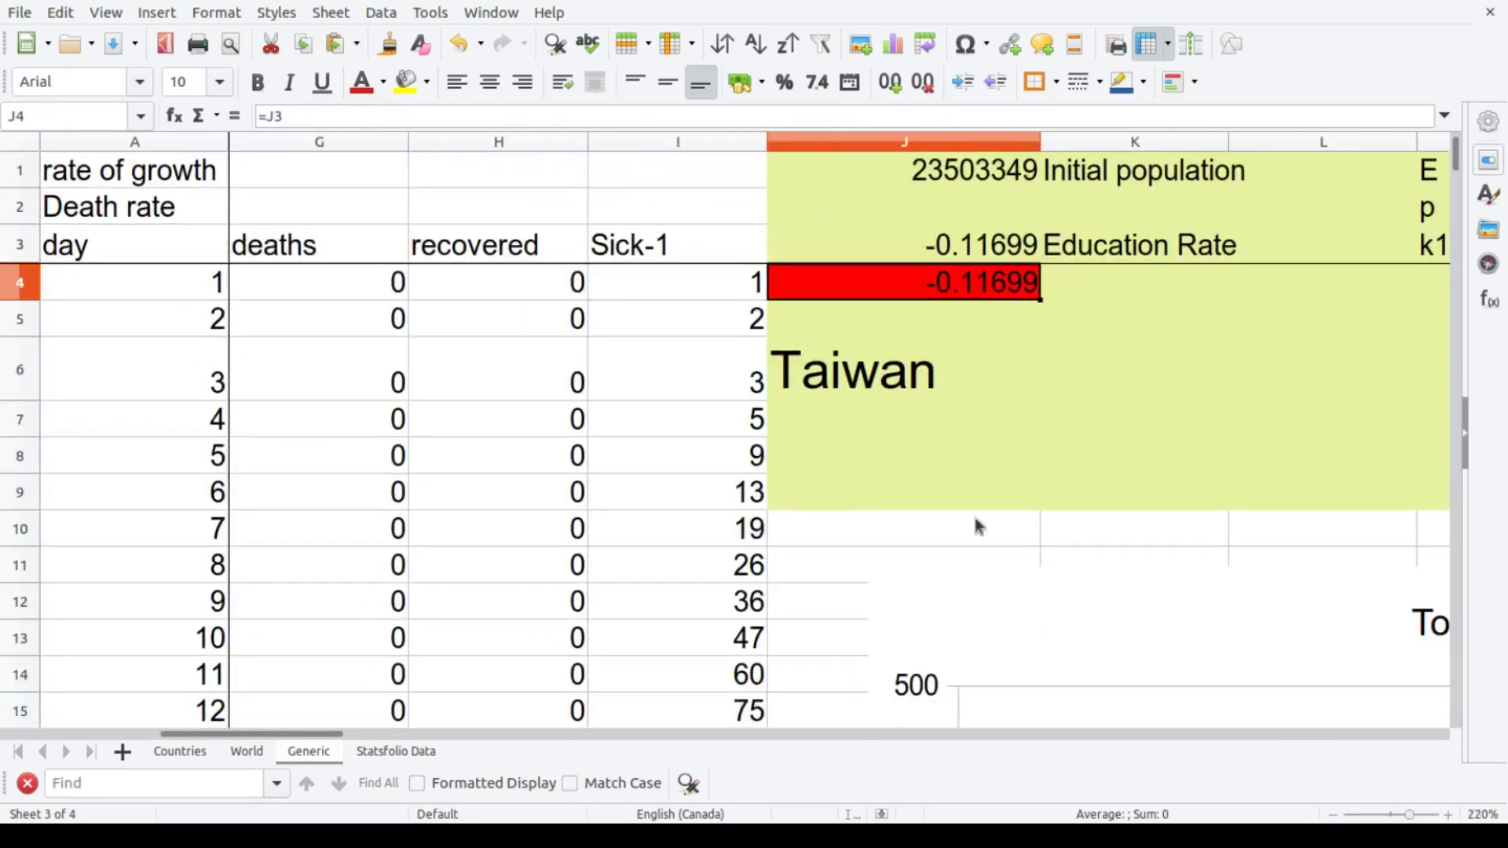
left_click_drag(310, 732, 410, 728)
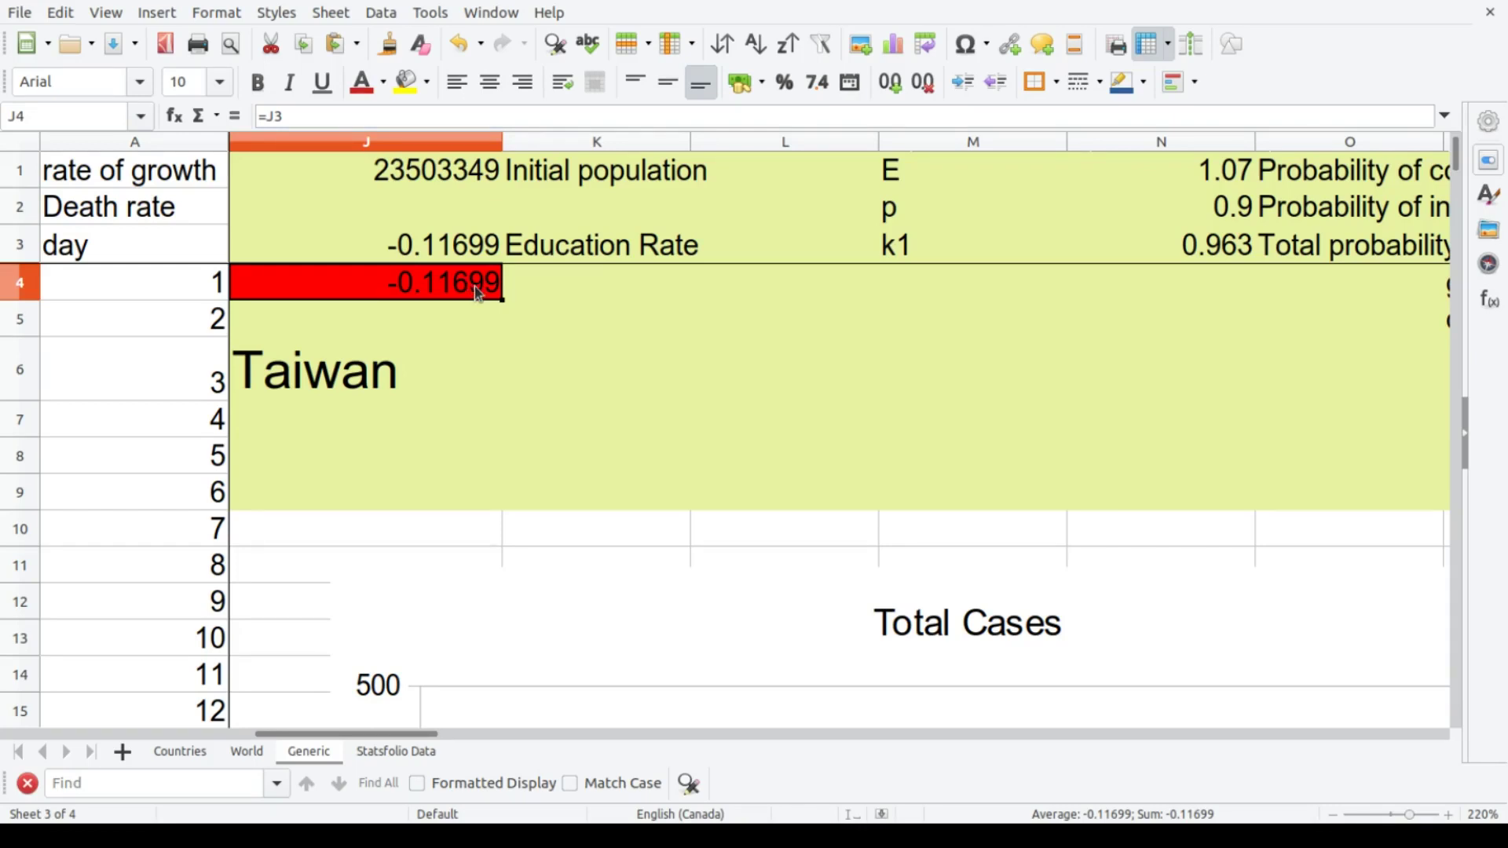
left_click(1237, 248)
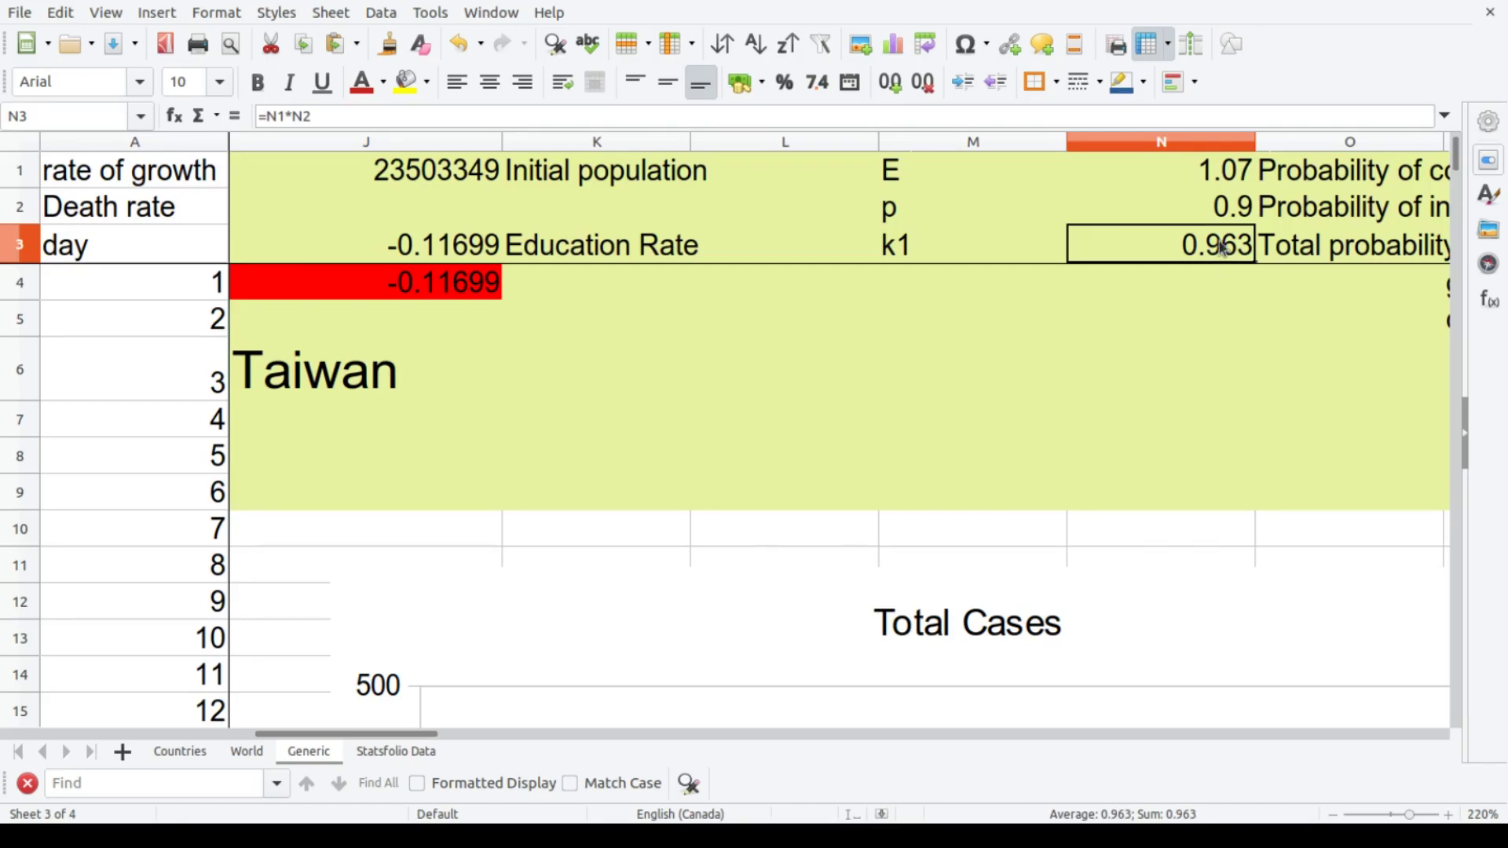
left_click(469, 291)
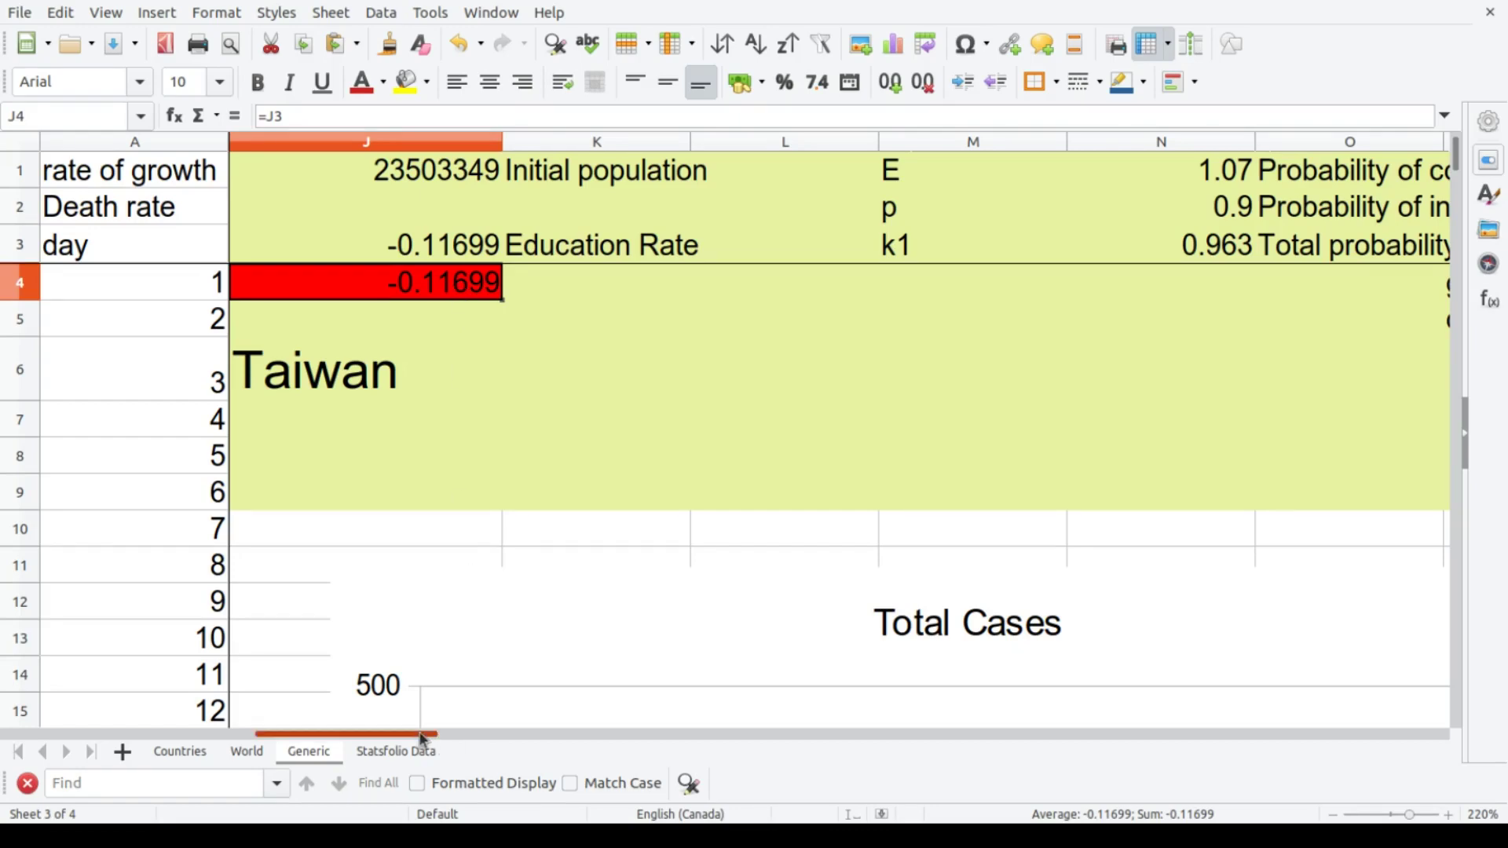
left_click_drag(422, 739, 469, 741)
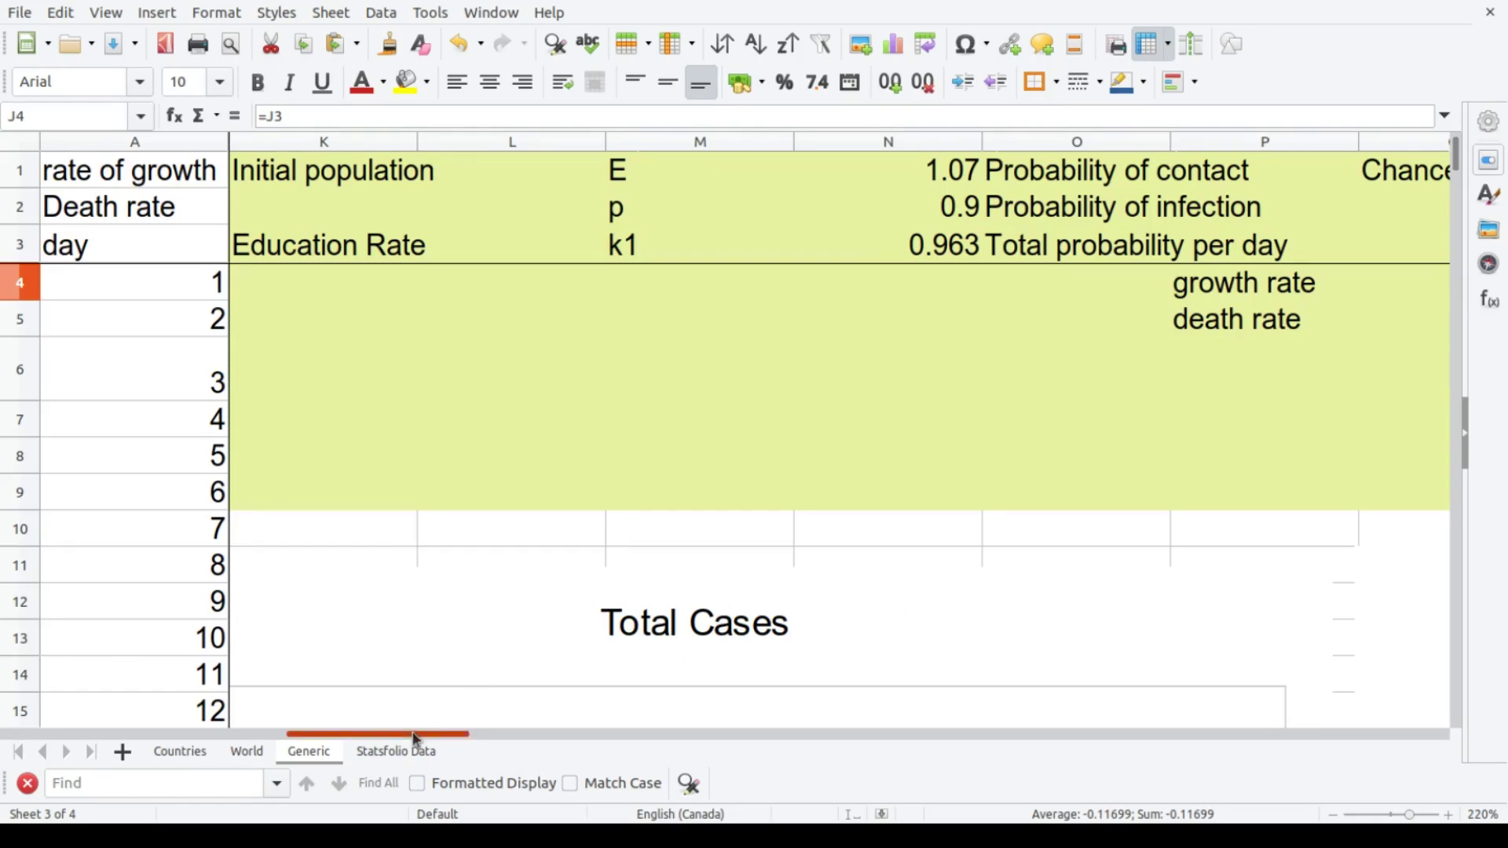
left_click_drag(416, 739, 681, 737)
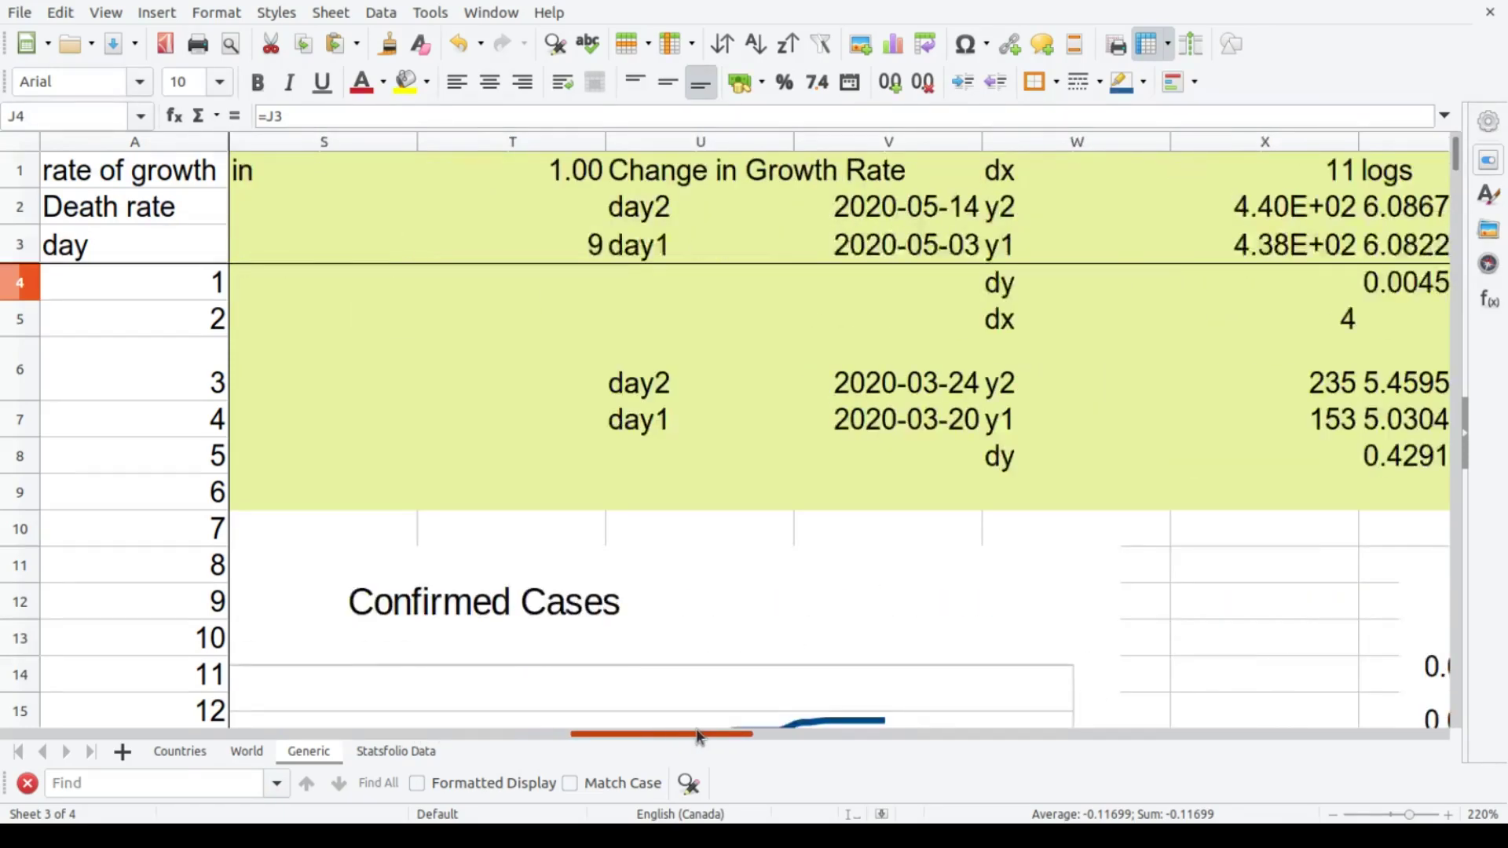
scroll(992, 573, "down", 7)
scroll(998, 572, "up", 4)
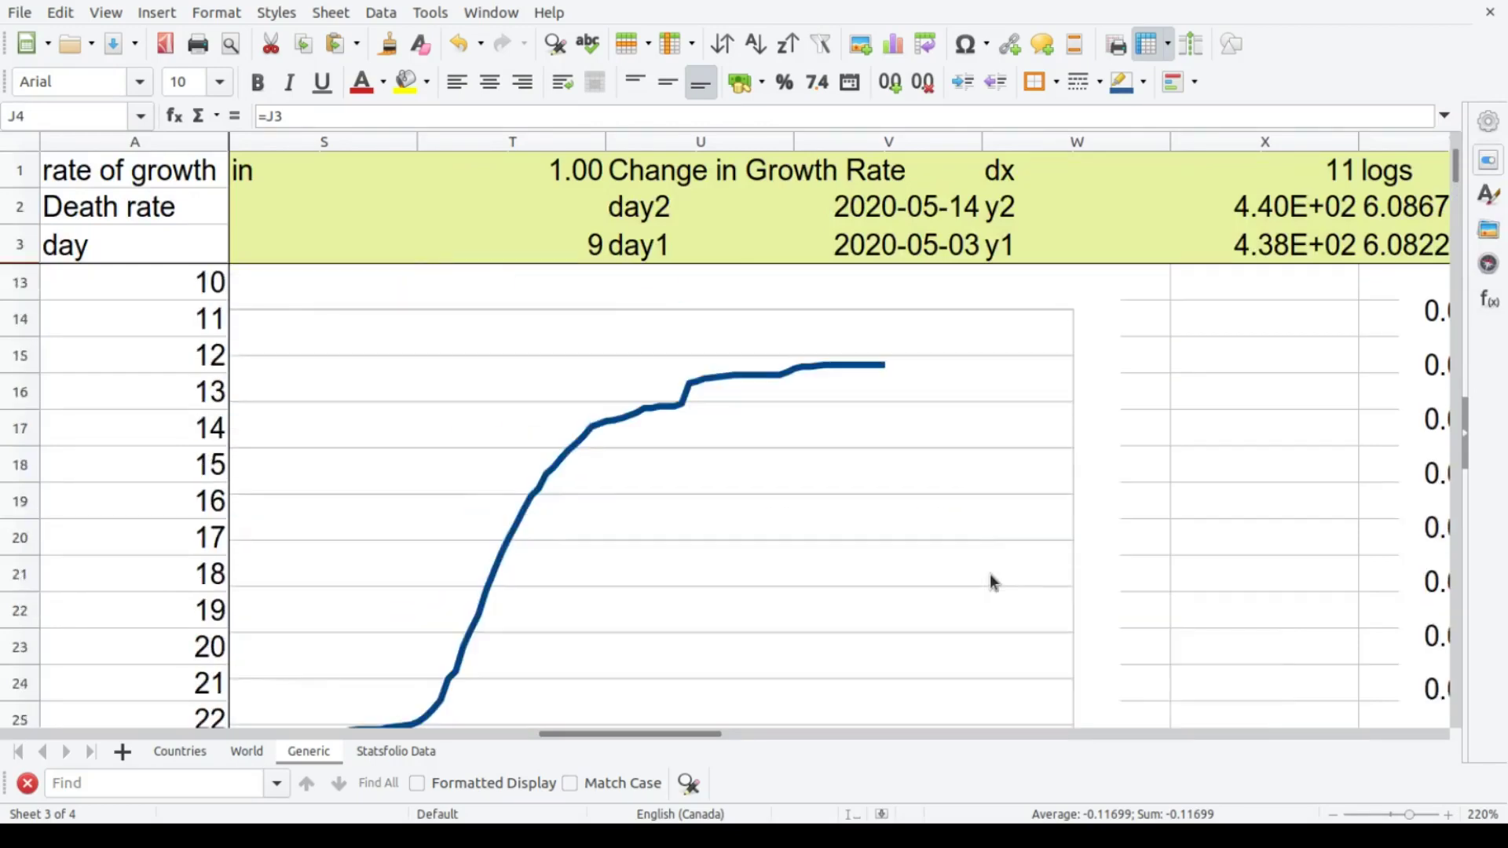
scroll(991, 581, "down", 11)
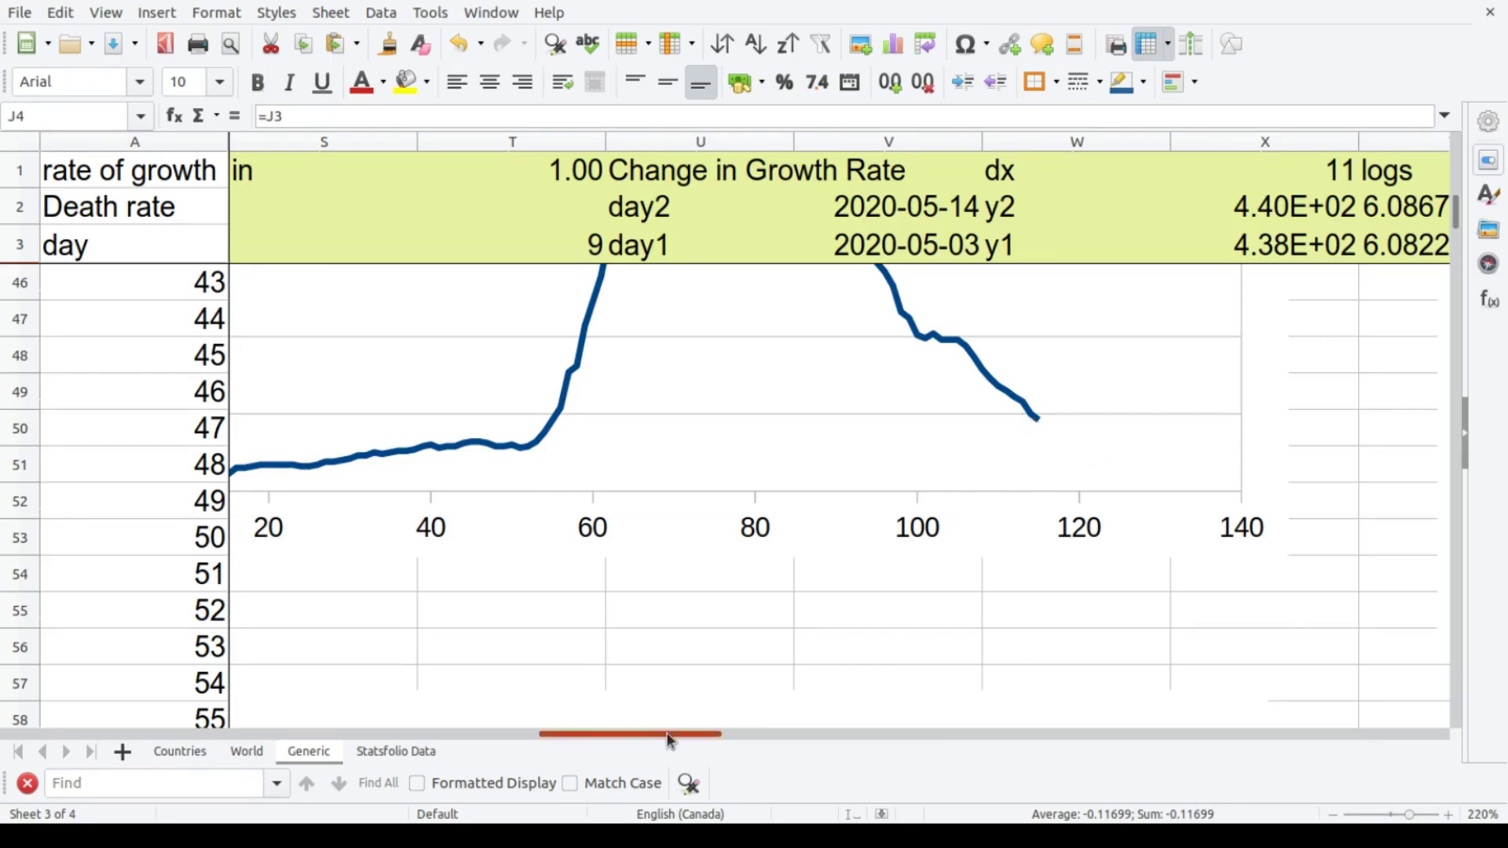
left_click_drag(666, 734, 823, 735)
scroll(658, 669, "up", 14)
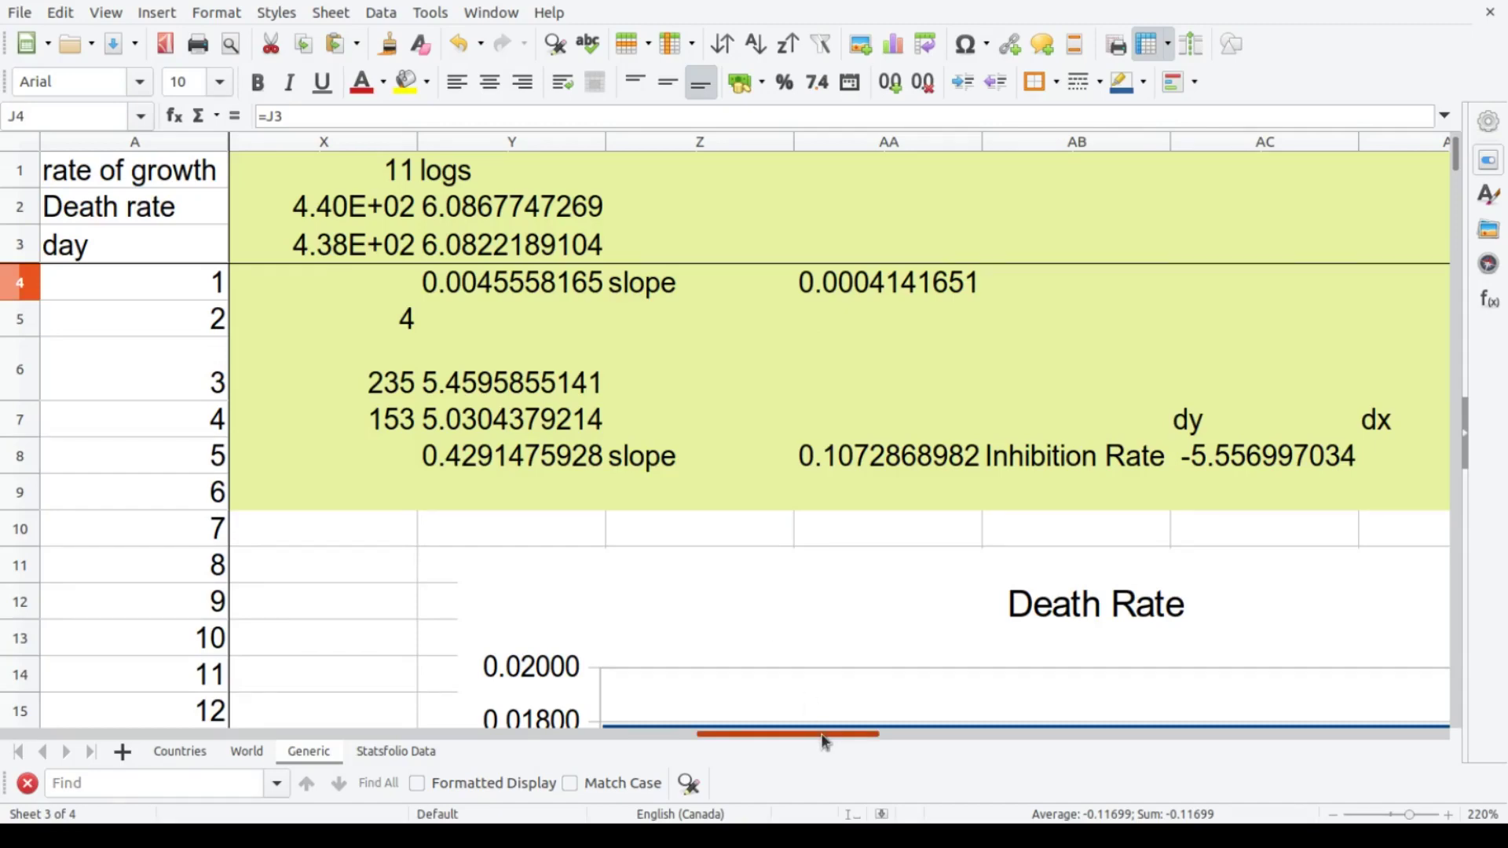
left_click_drag(823, 740, 1215, 650)
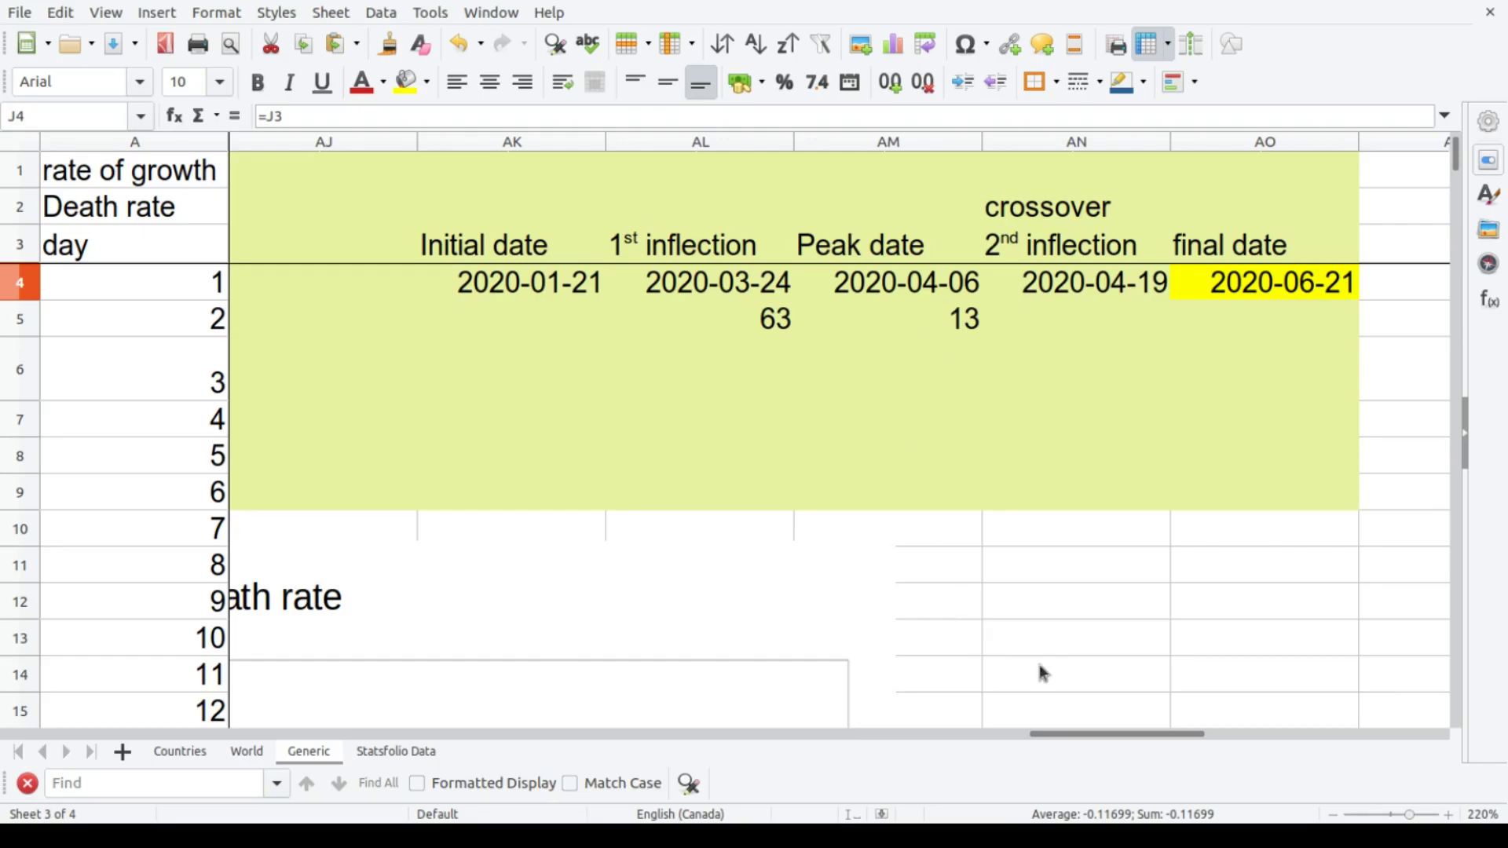
left_click_drag(1124, 730, 600, 730)
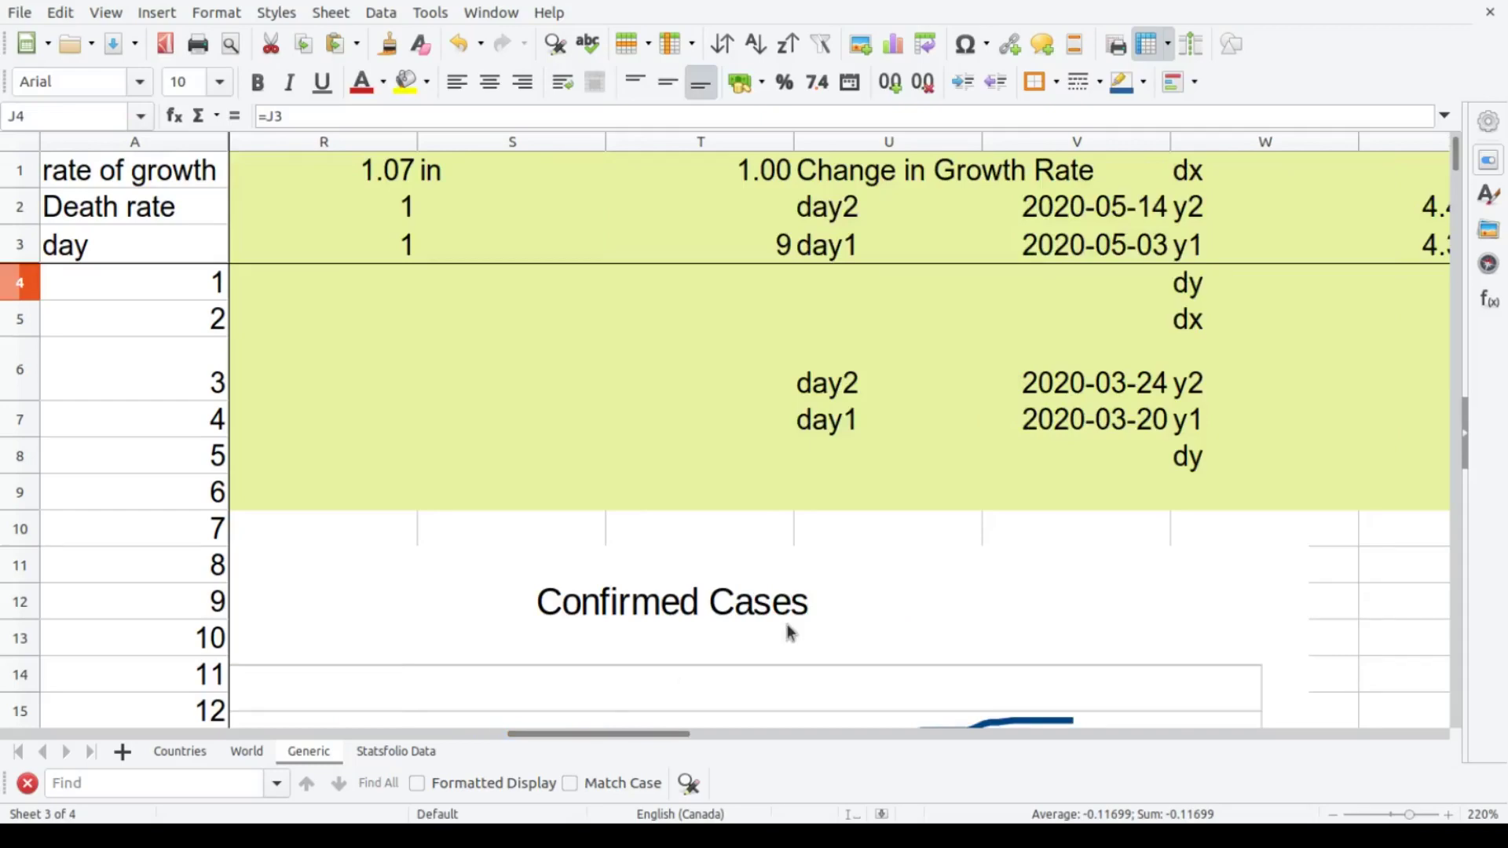
scroll(794, 621, "down", 4)
scroll(793, 606, "down", 5)
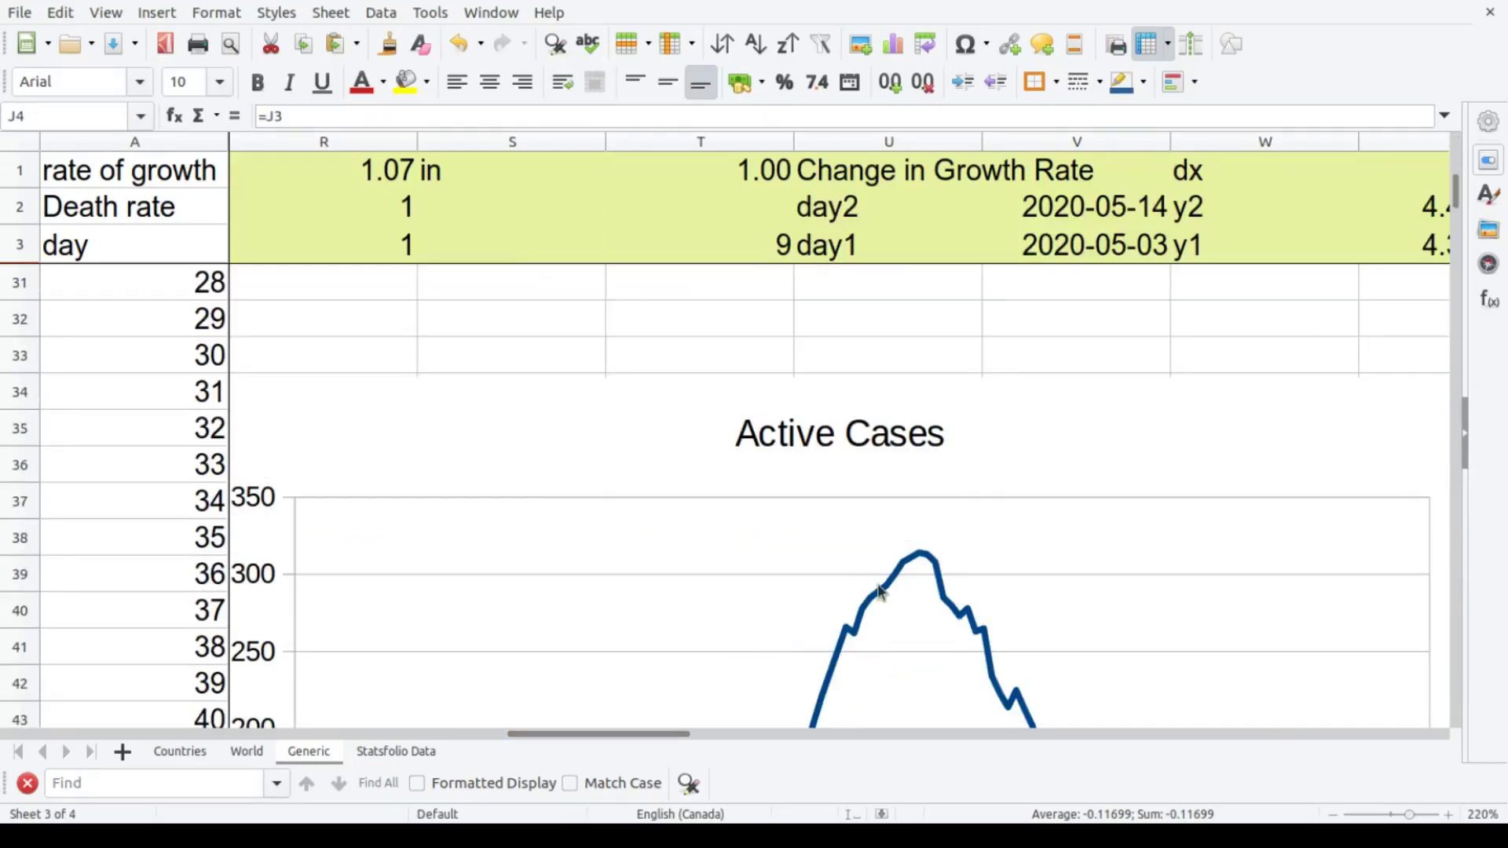
scroll(778, 631, "down", 3)
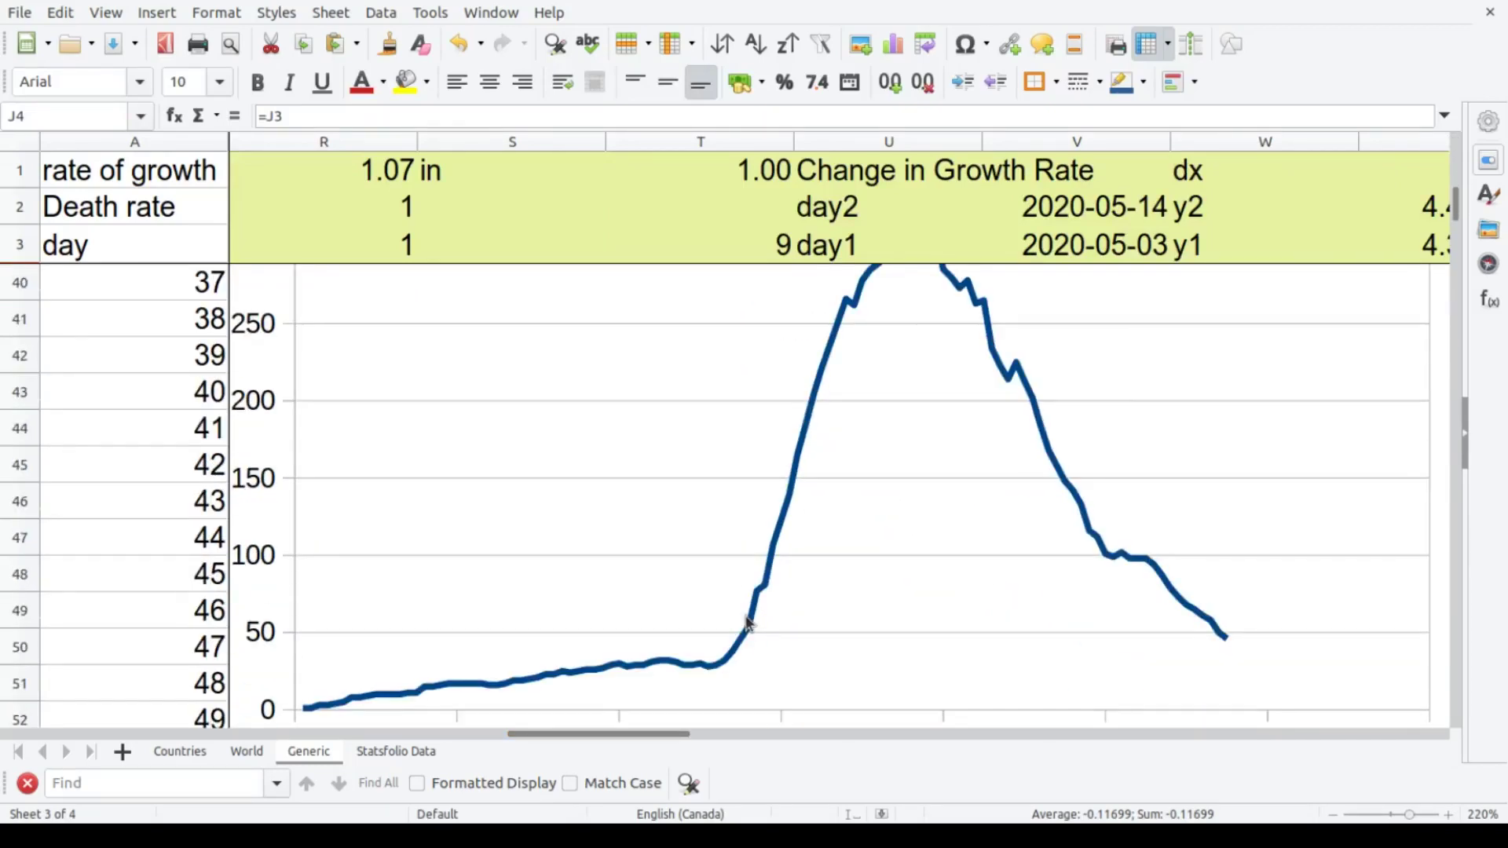
scroll(747, 613, "down", 3)
scroll(742, 594, "up", 3)
scroll(741, 587, "down", 2)
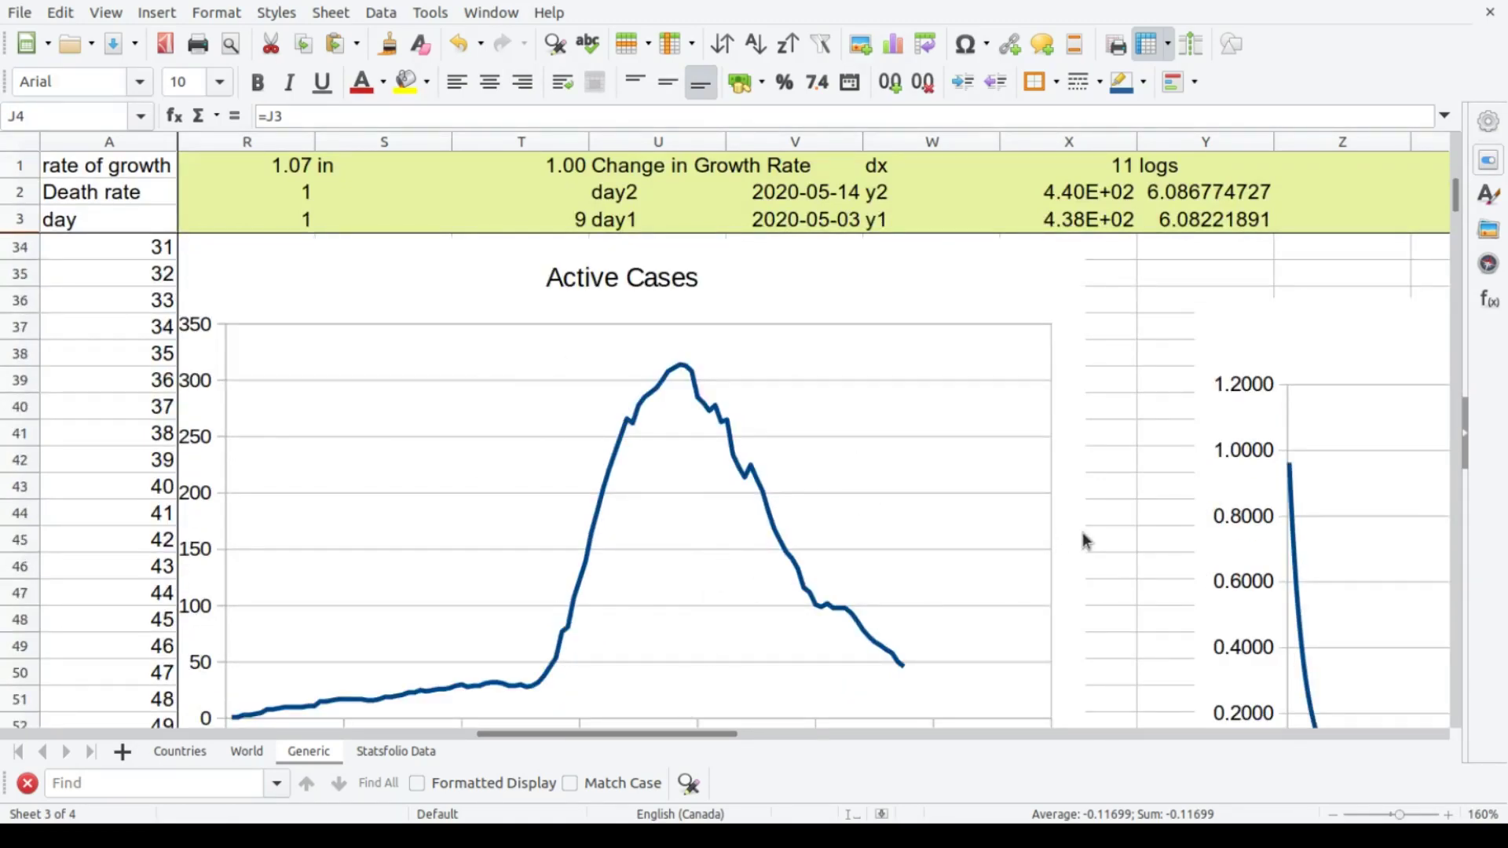
left_click_drag(716, 736, 1186, 752)
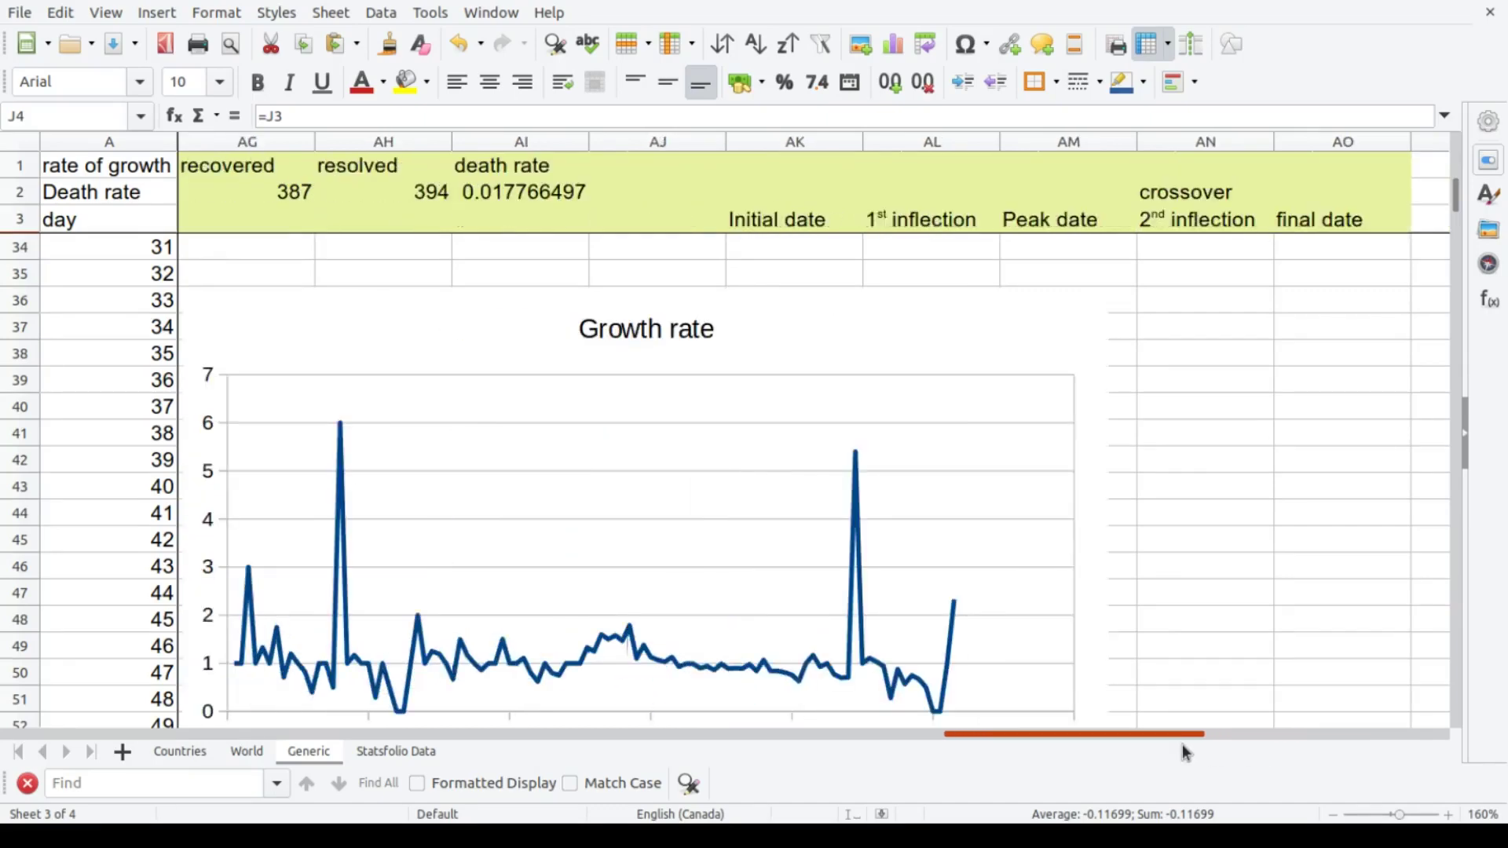
scroll(1195, 657, "up", 9)
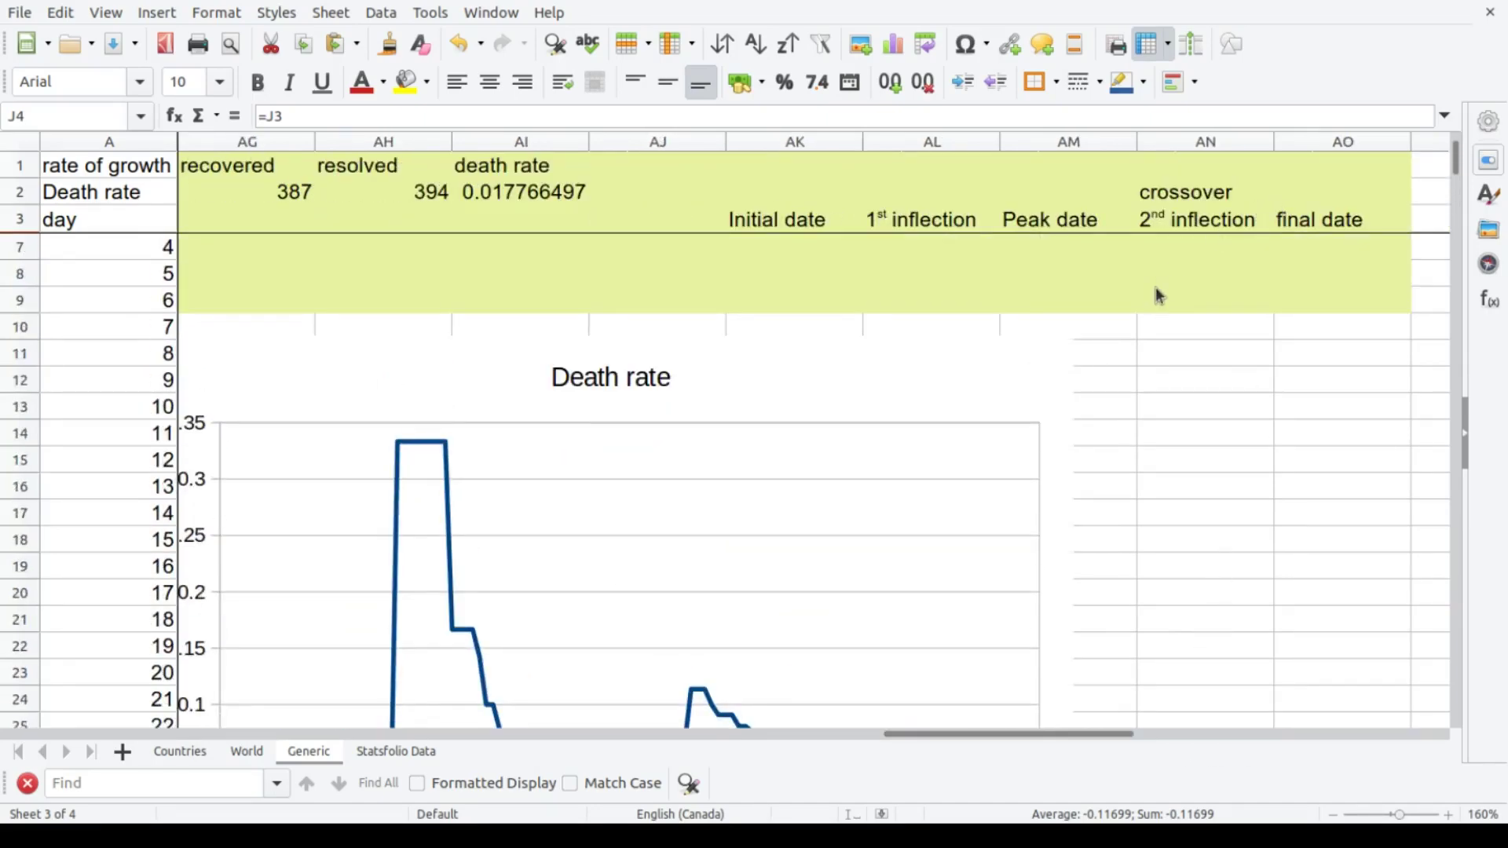
scroll(1158, 296, "up", 1)
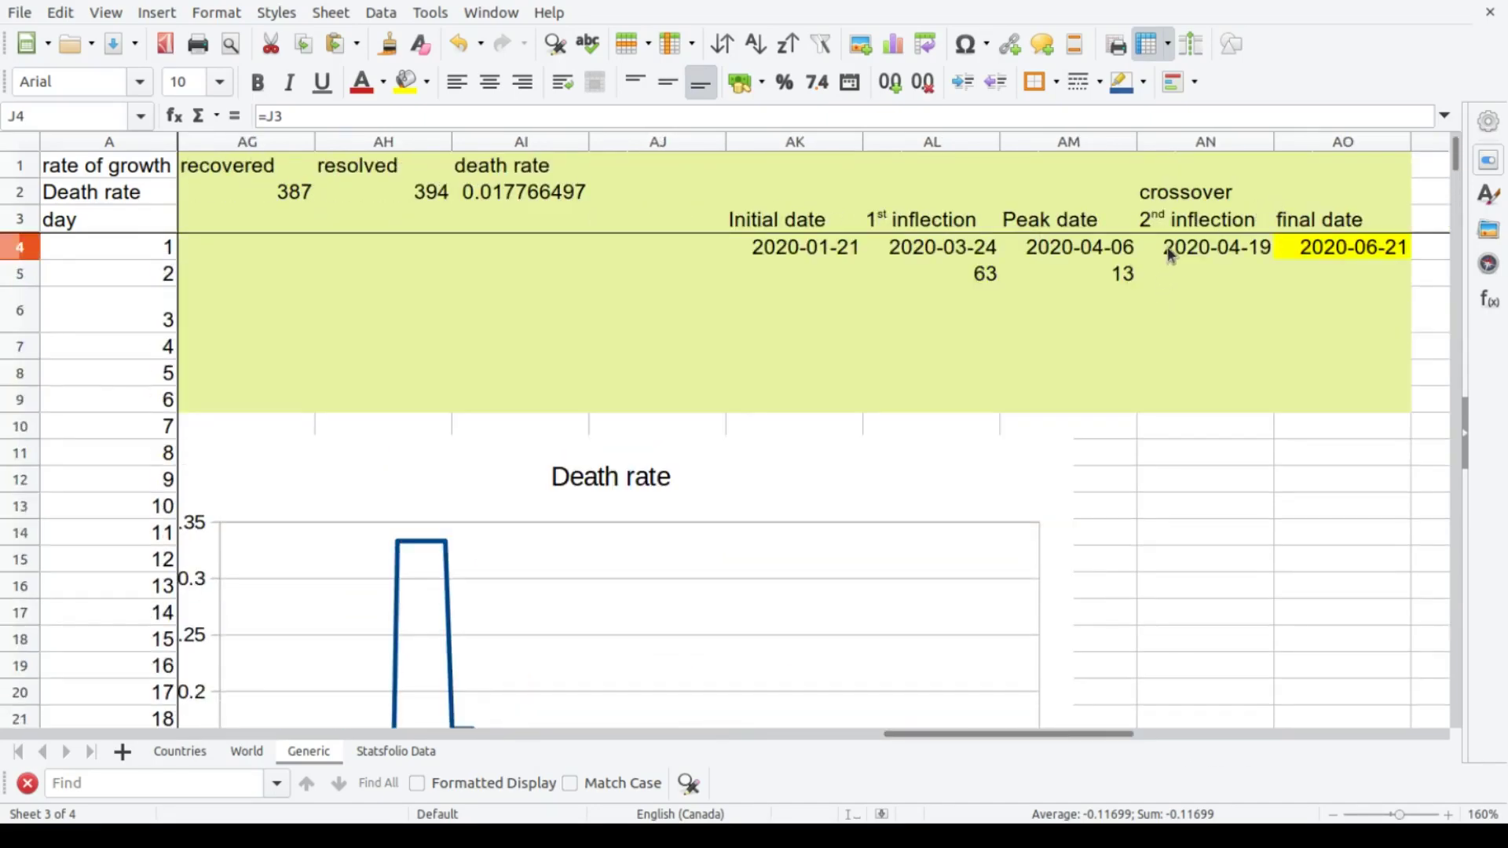
left_click(1228, 250)
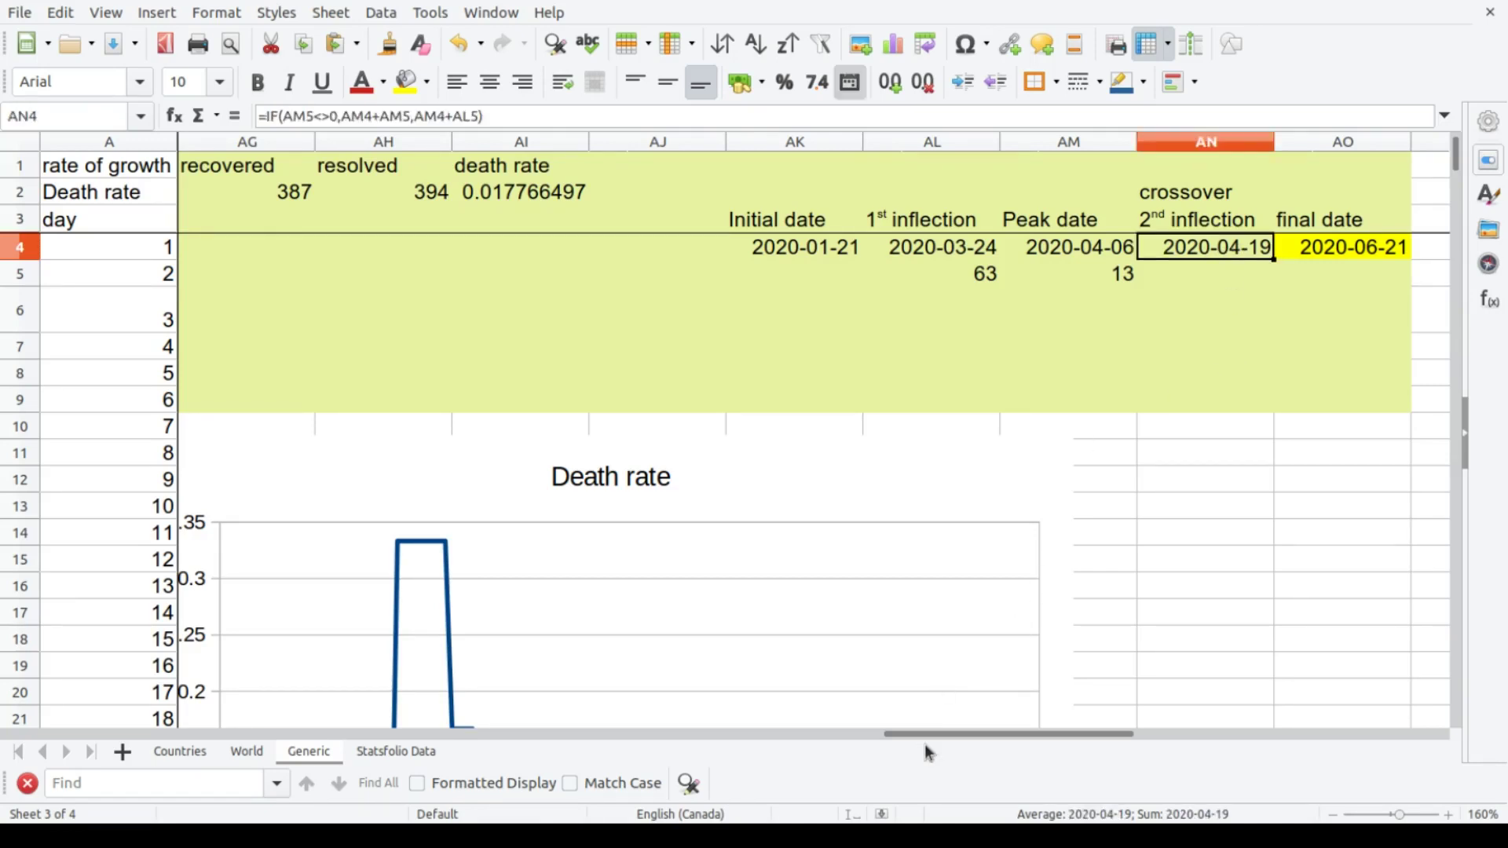
left_click_drag(949, 731, 972, 731)
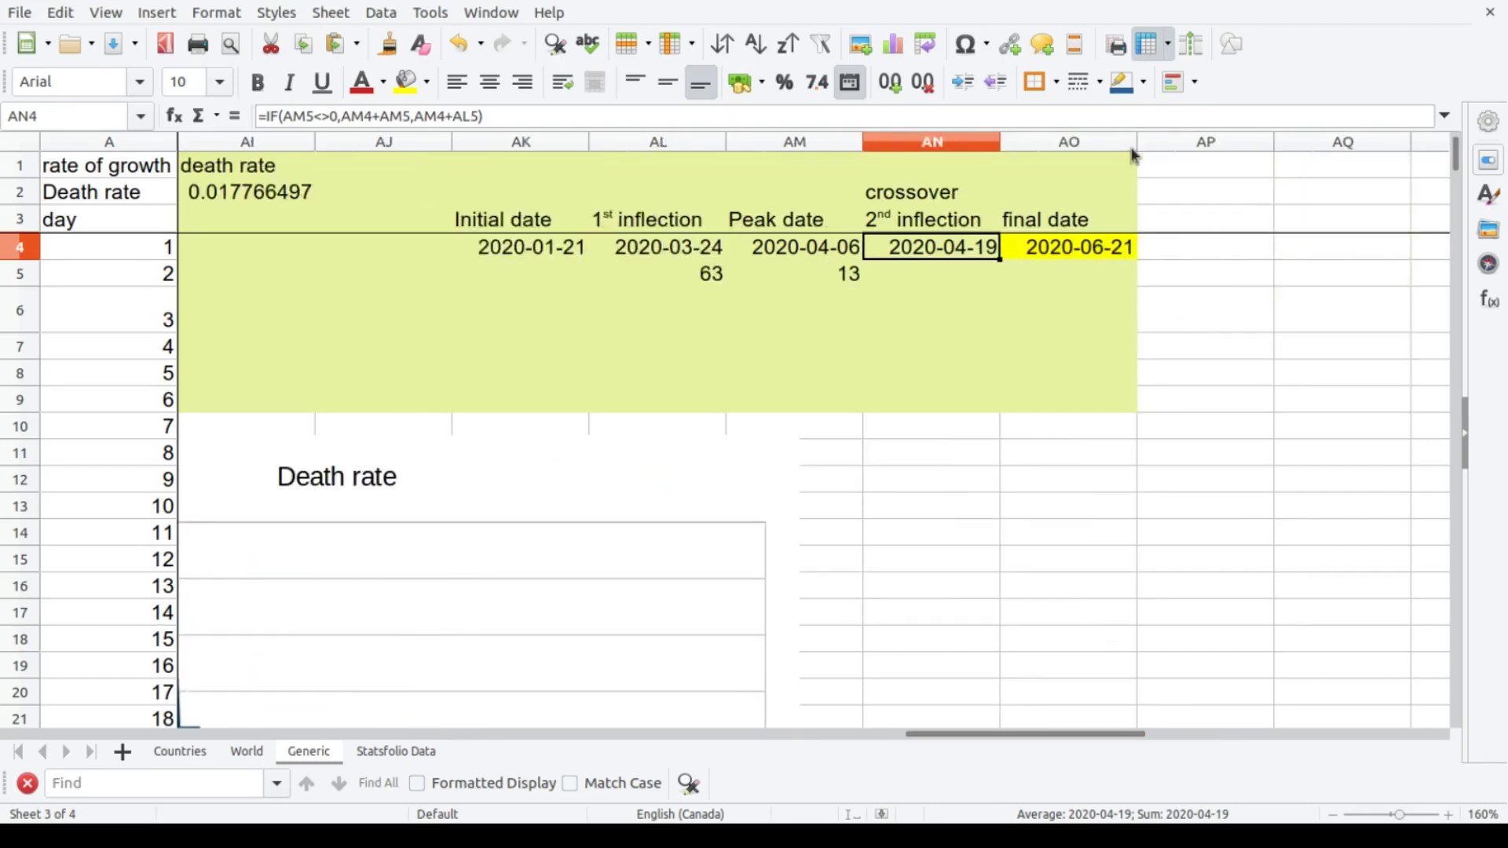
left_click(1094, 258)
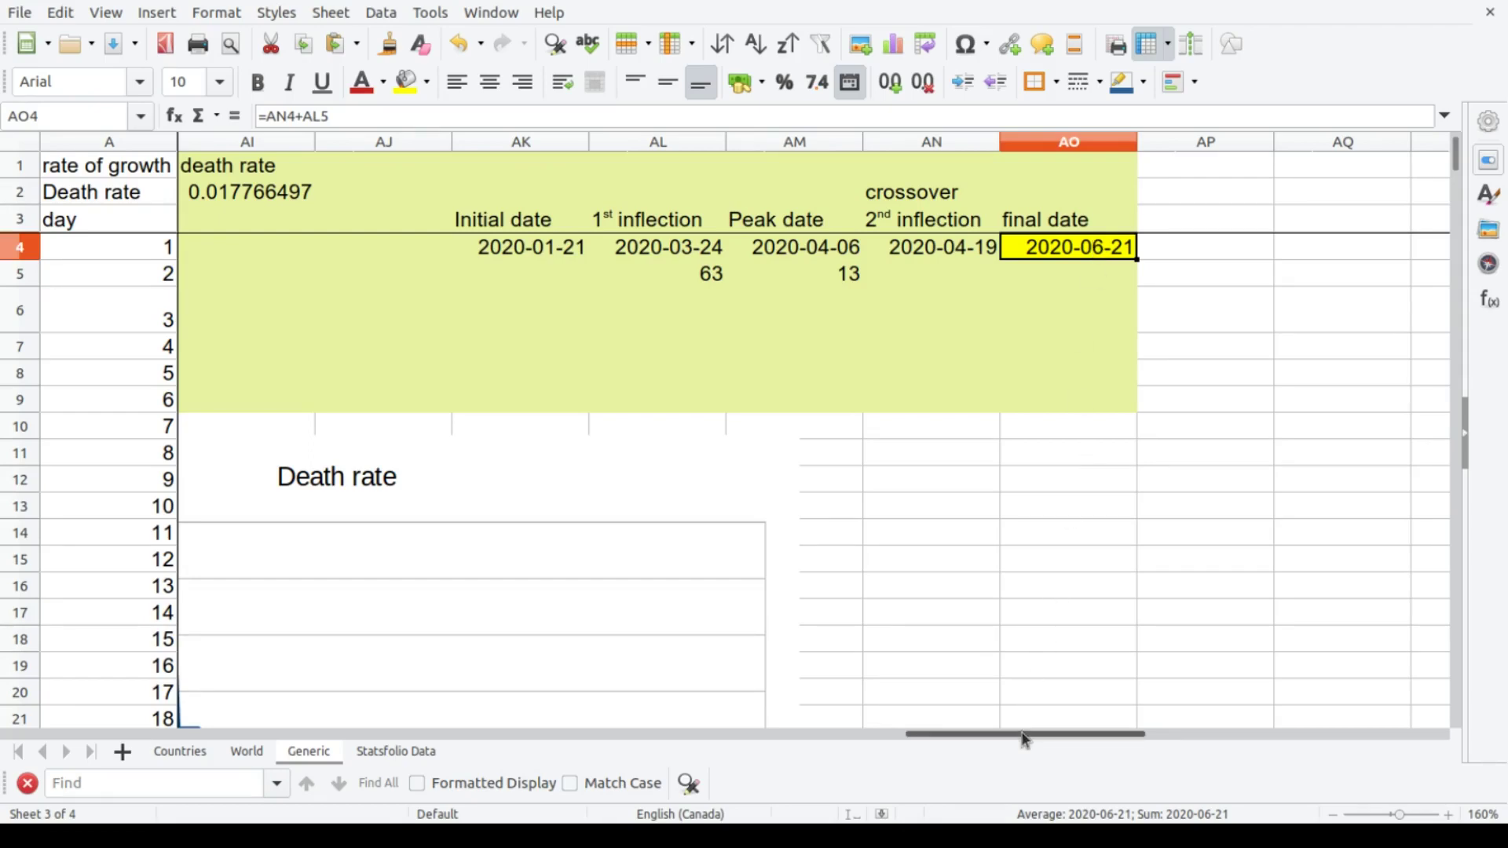
left_click_drag(1024, 740, 406, 754)
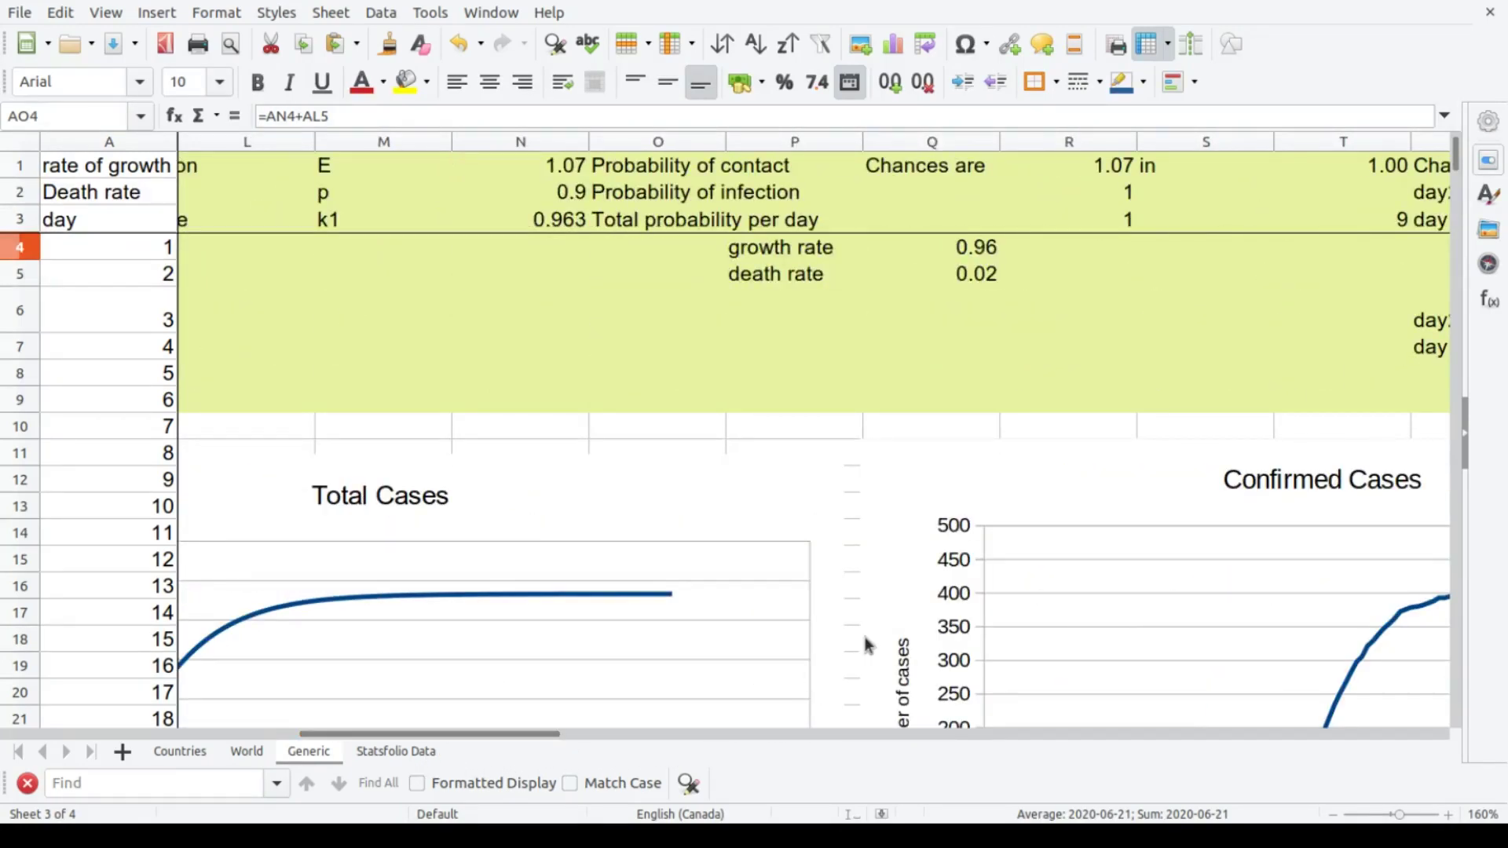
scroll(865, 639, "down", 5)
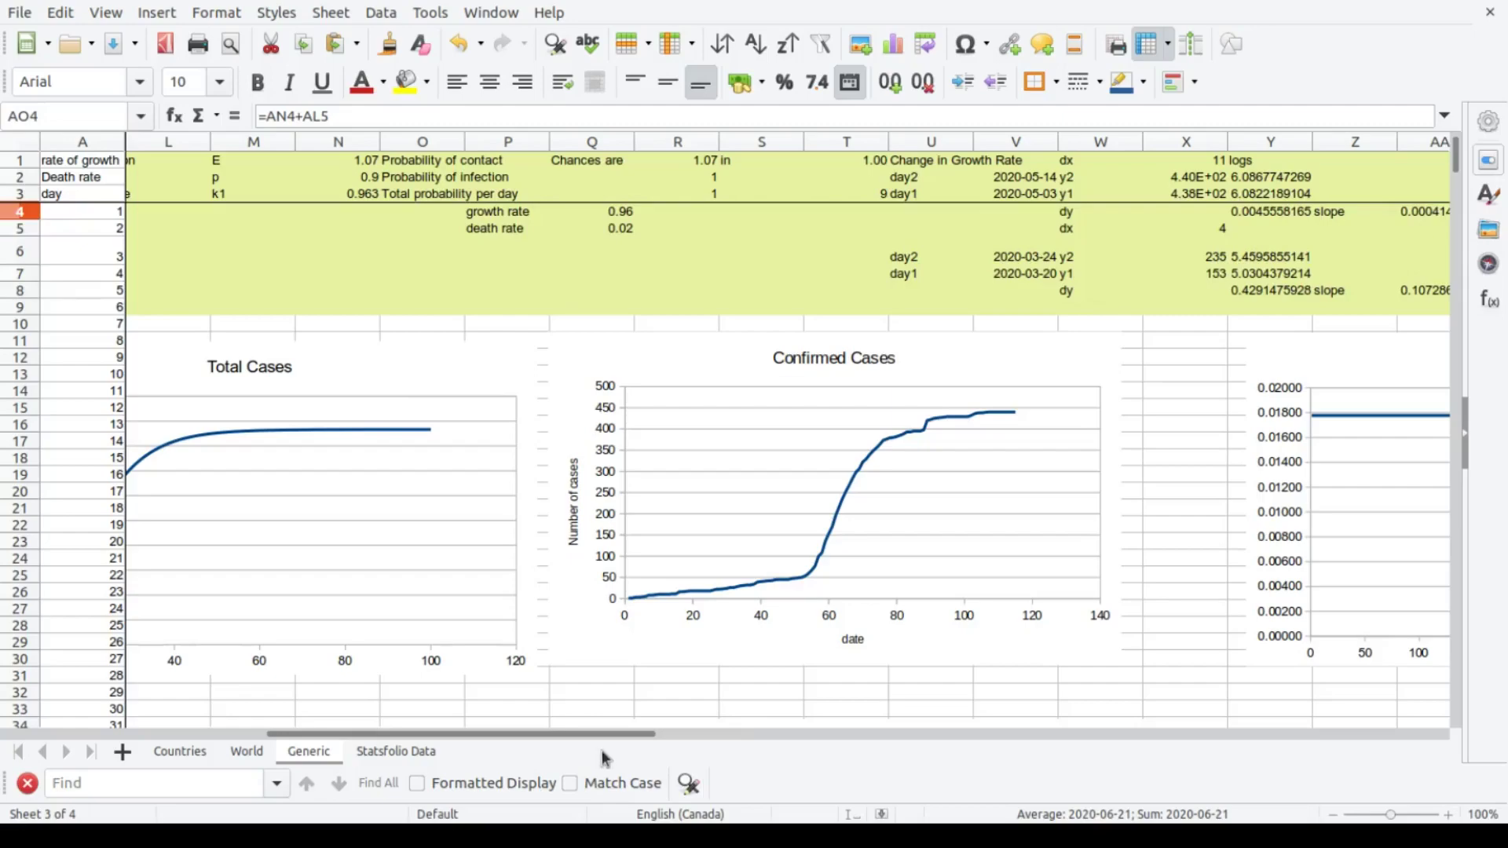
left_click_drag(614, 735, 536, 737)
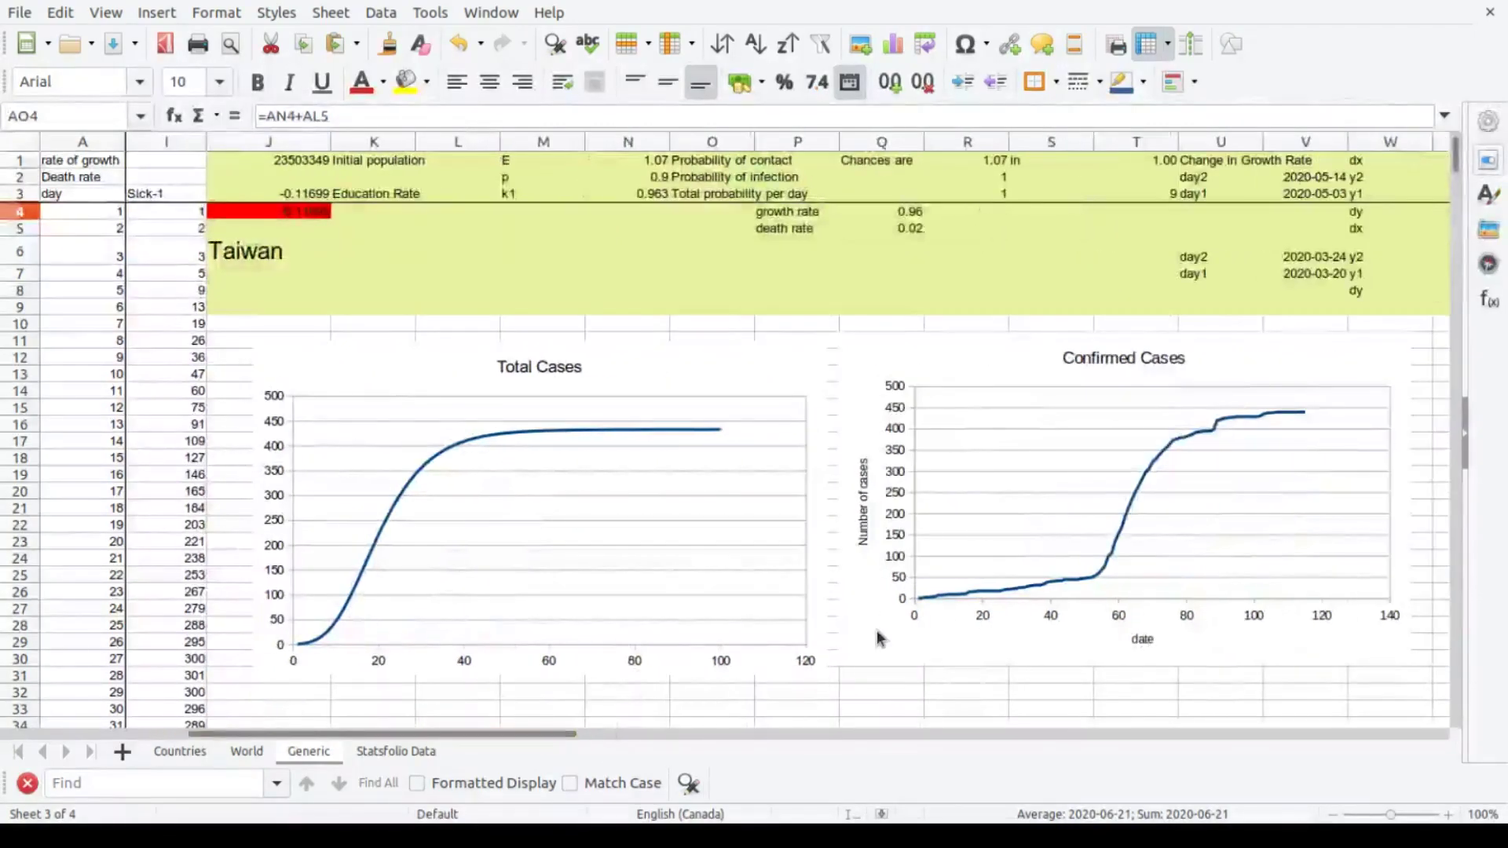
scroll(880, 638, "down", 14)
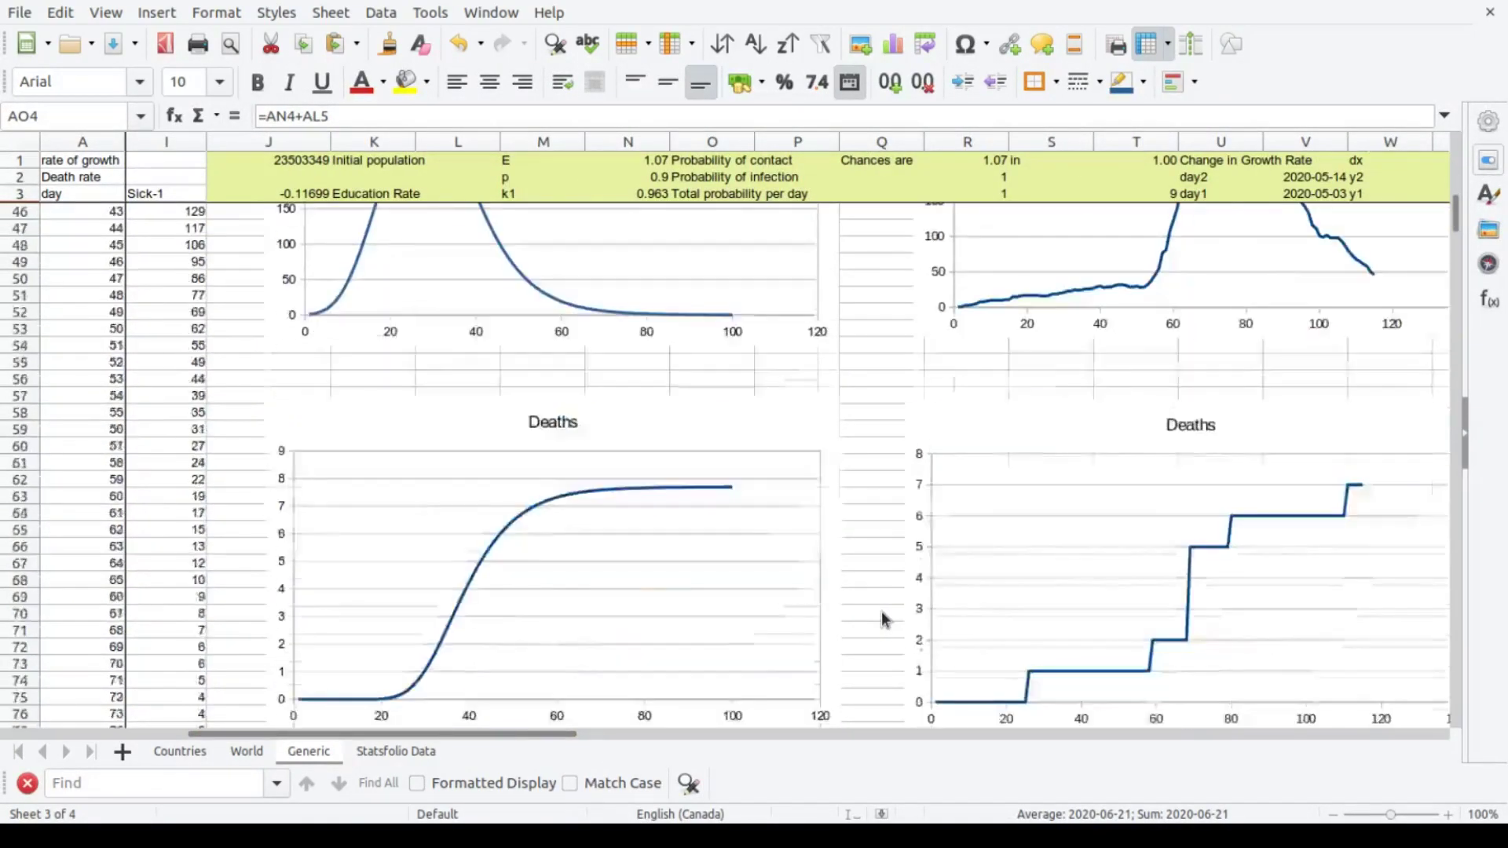
scroll(883, 618, "up", 5)
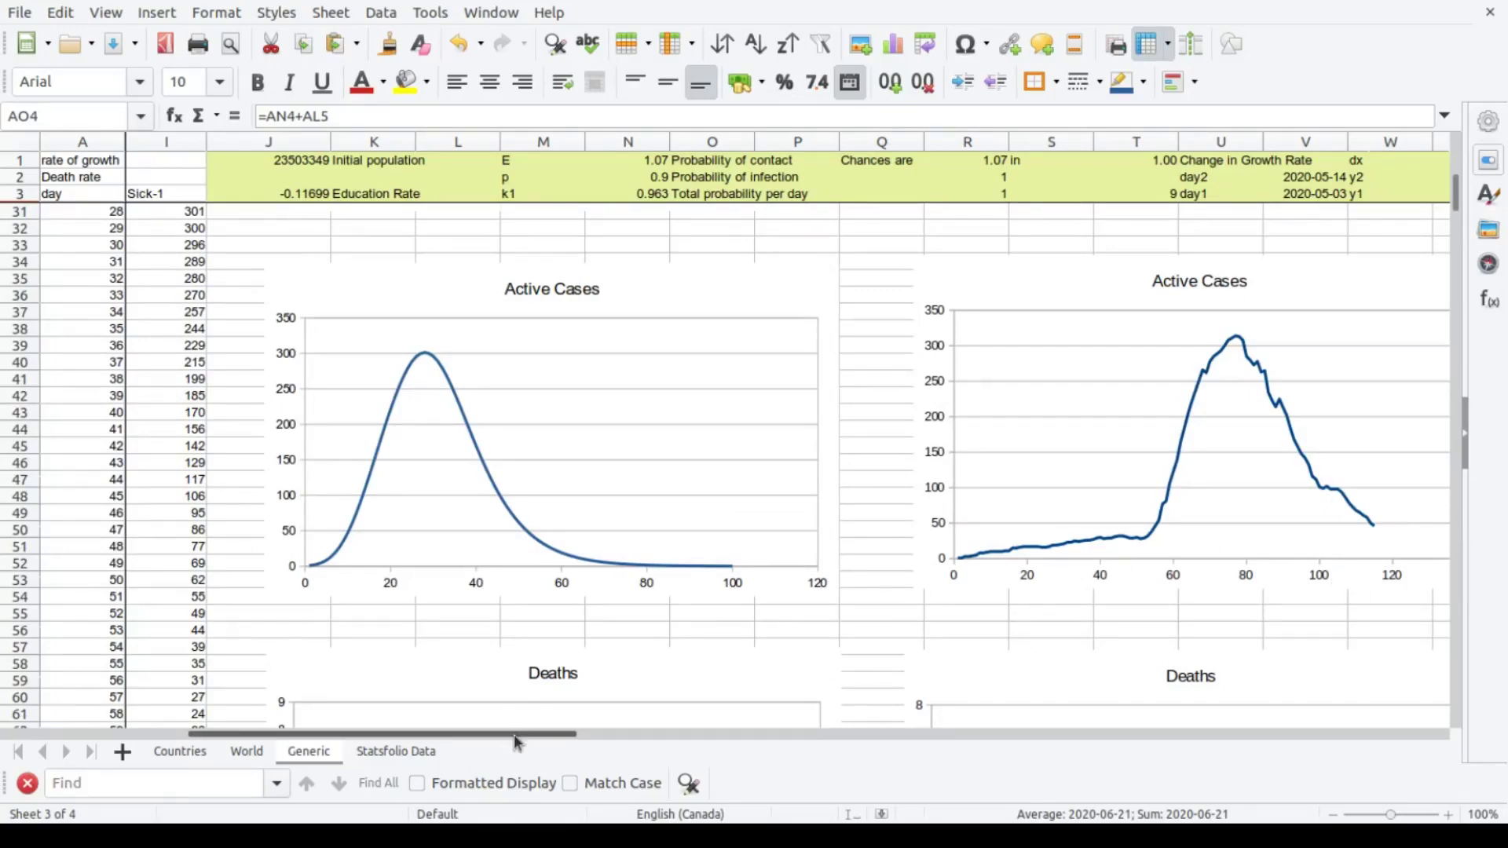
left_click_drag(516, 742, 648, 741)
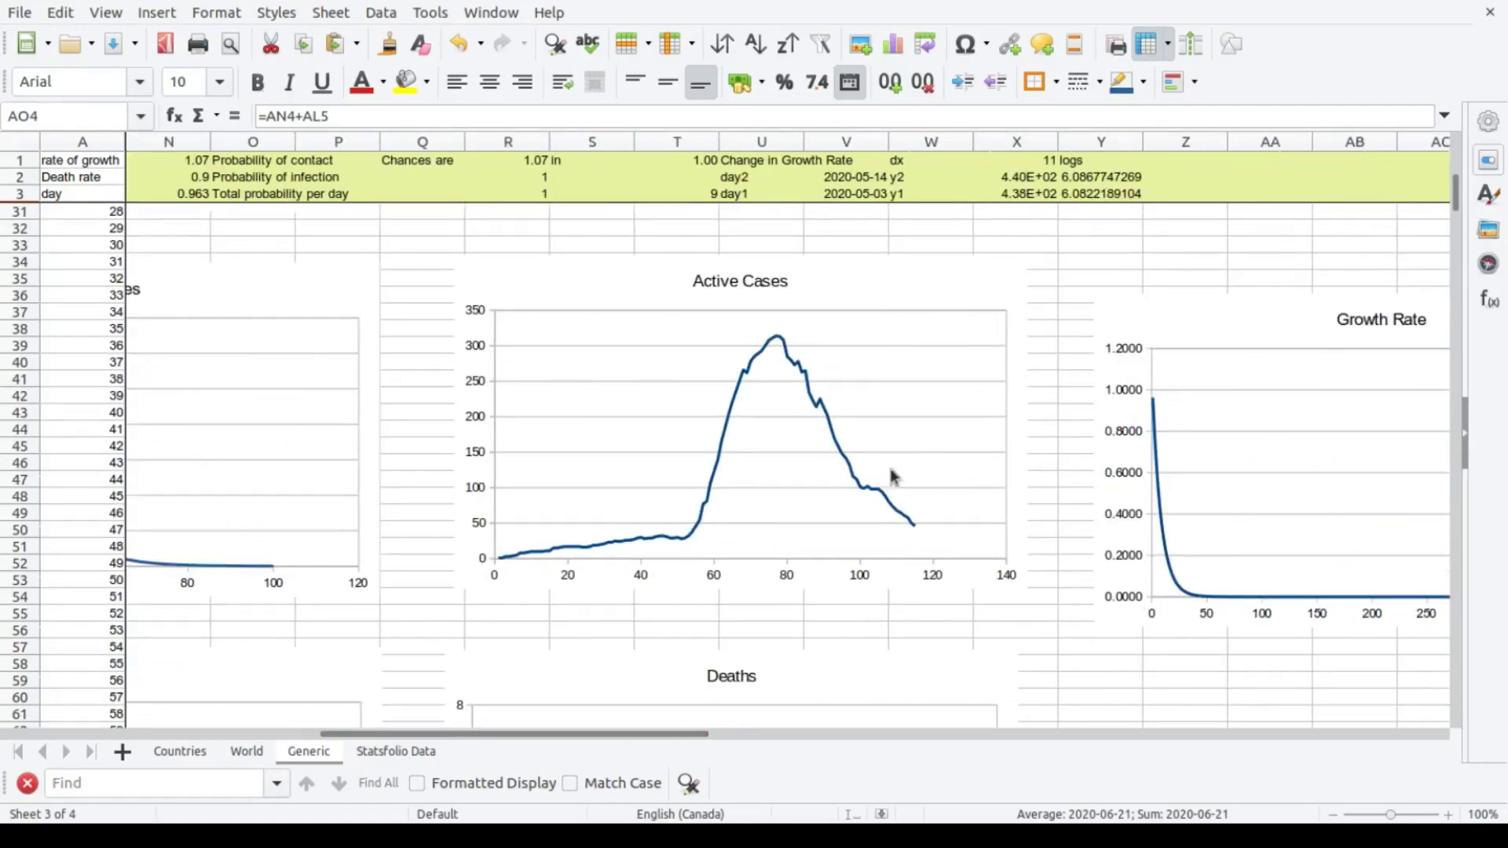